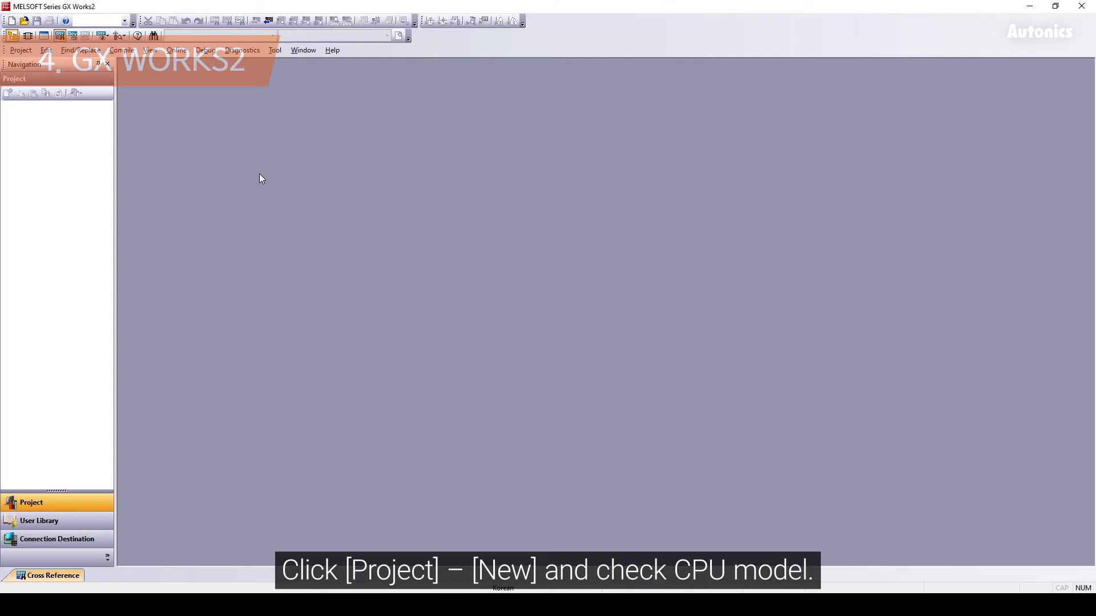
Create a new QCPU Q03UDE ladder project and expand Parameter > Network Parameter in the tree.
click(28, 51)
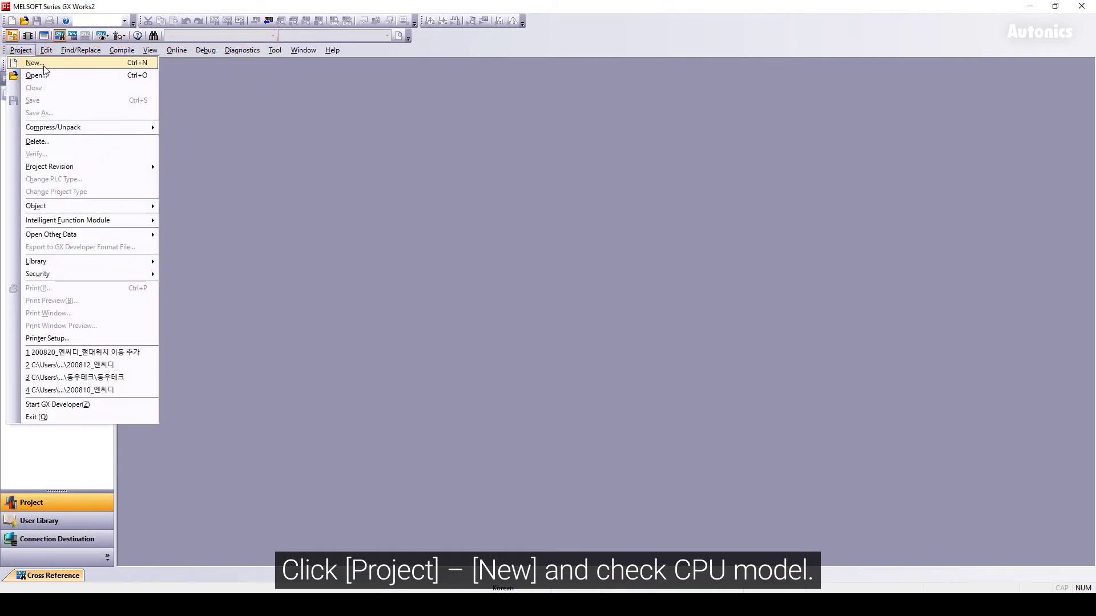
click(35, 64)
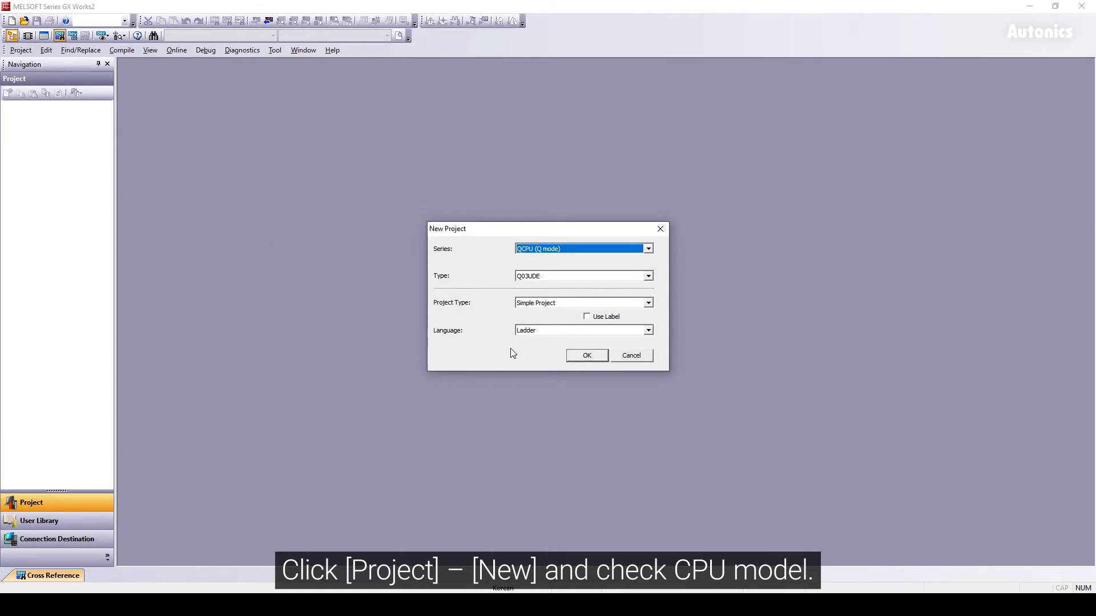
click(586, 356)
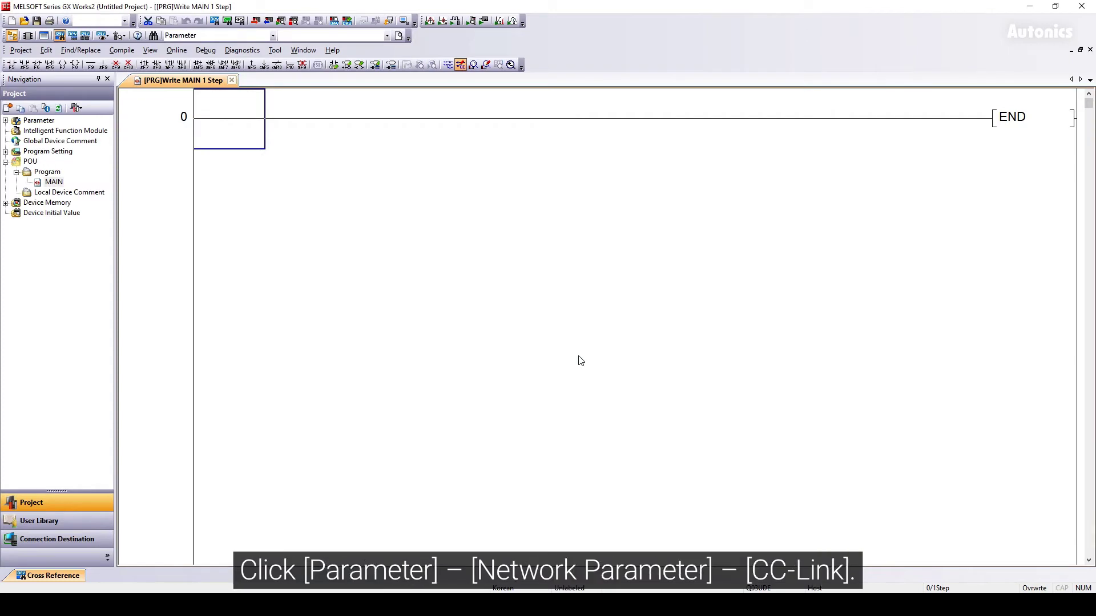
click(6, 120)
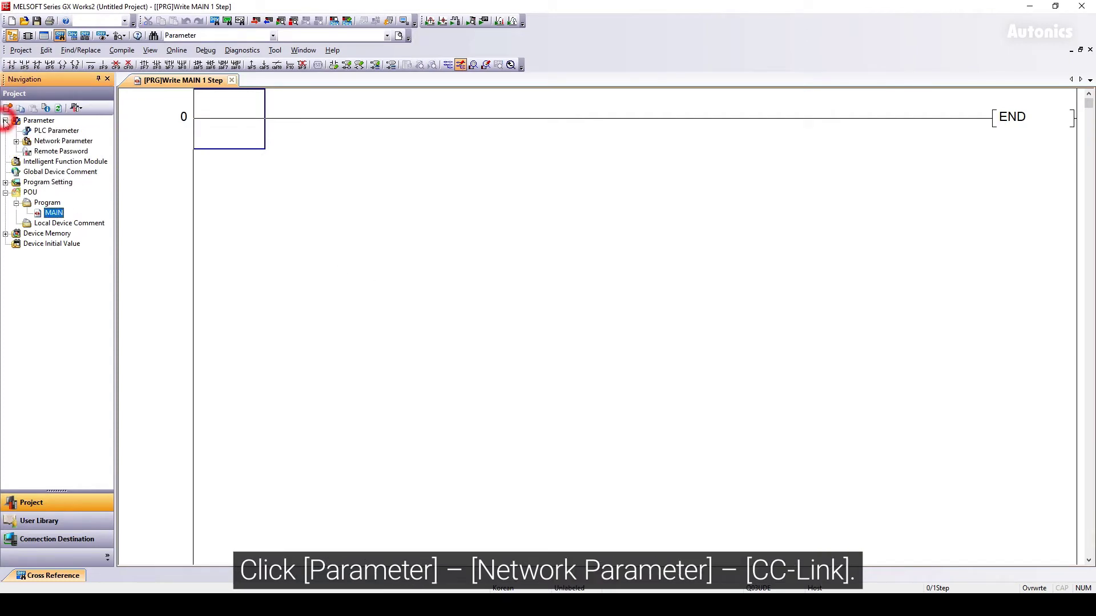
click(17, 142)
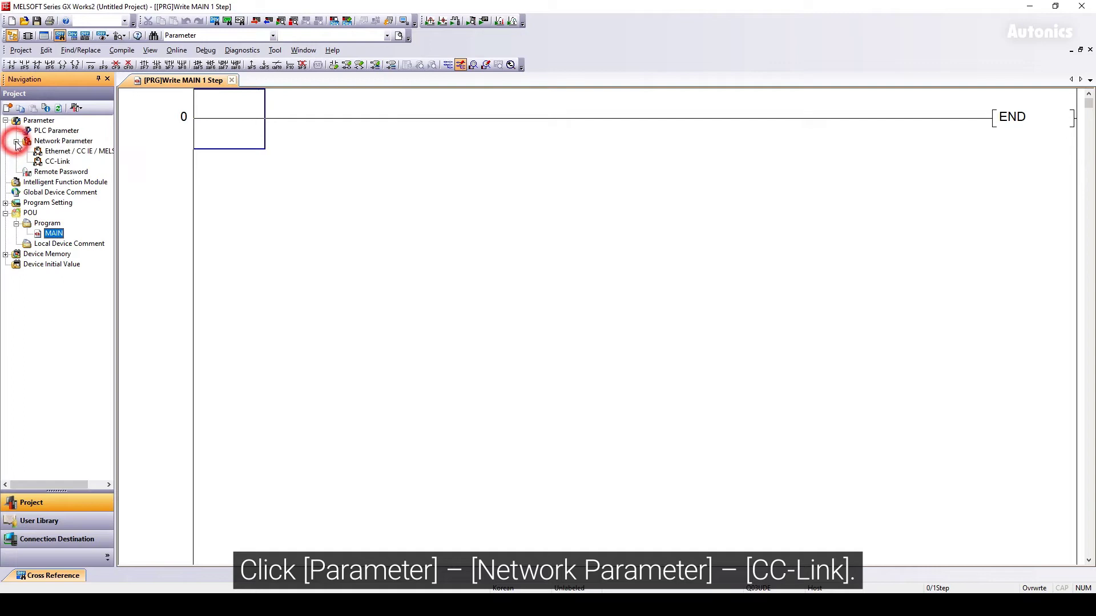
Open the CC-Link configuration with one module at start I/O number 0000.
double_click(53, 161)
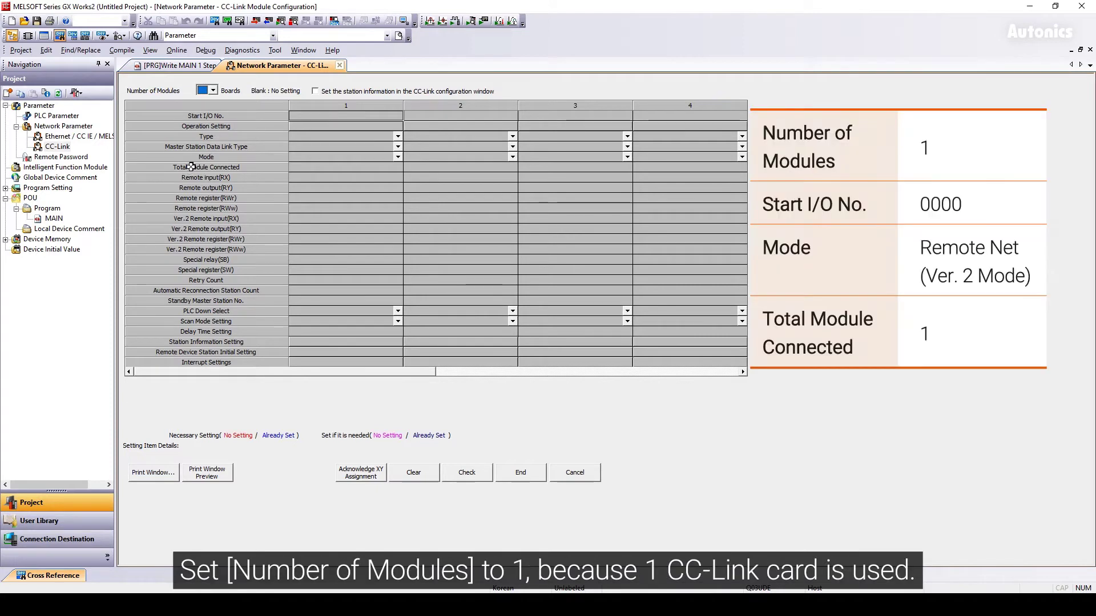
click(213, 91)
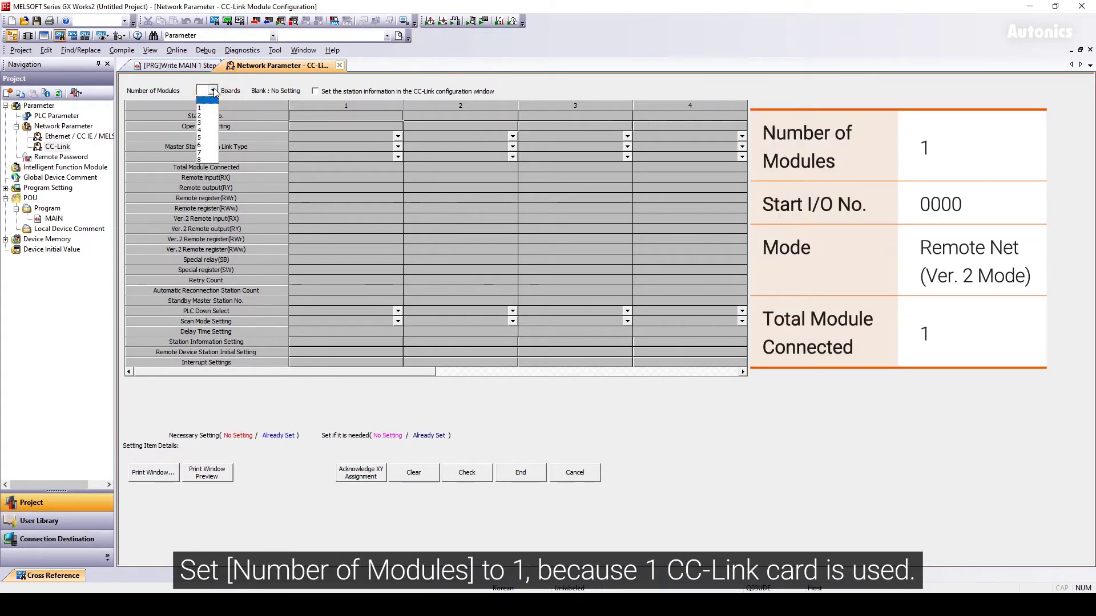
click(206, 107)
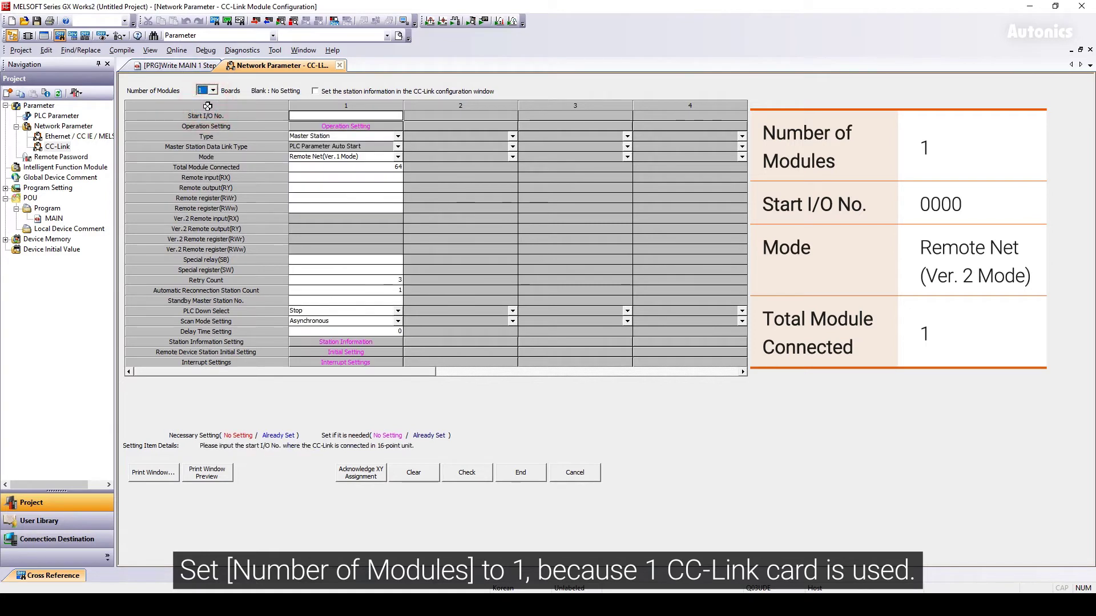
click(336, 118)
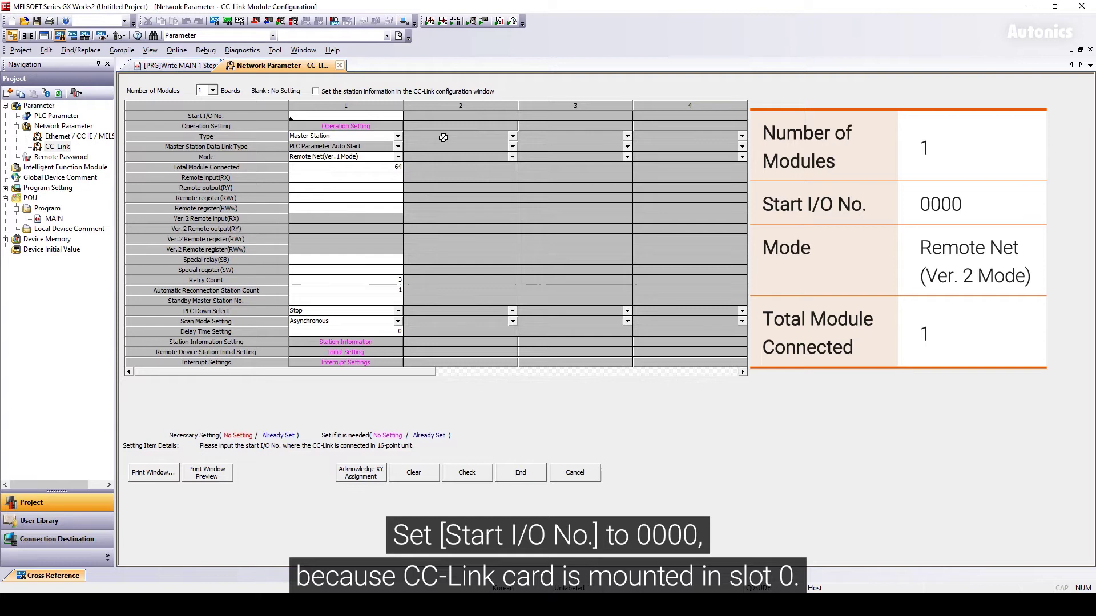
text(0000)
key(Return)
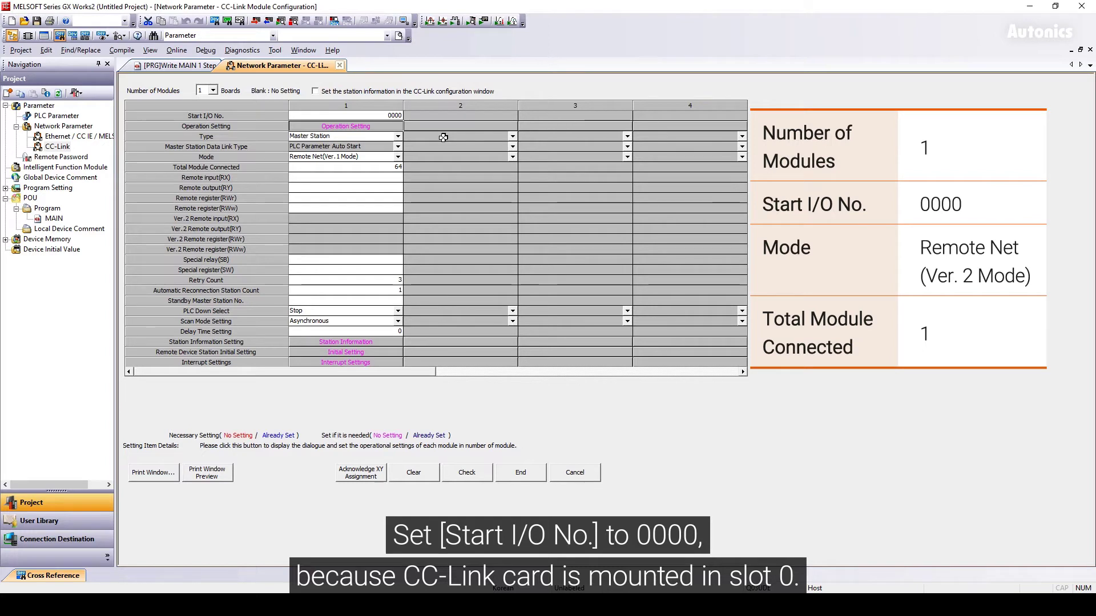
Set module 1 to Remote Net (Ver.2 Mode), accept the reset, and clear Total Module Connected.
click(399, 156)
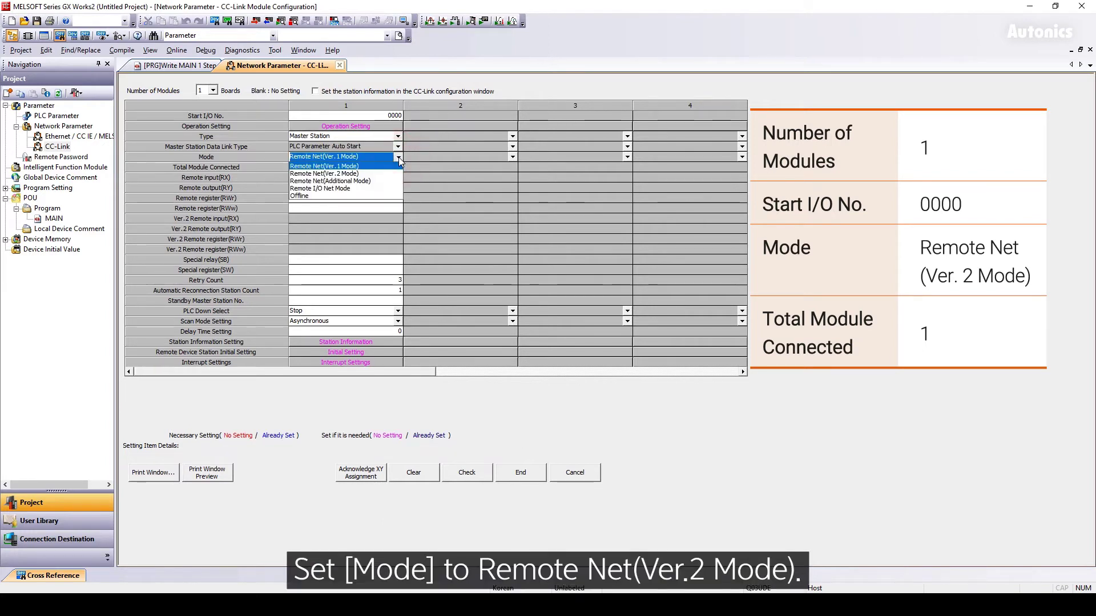
click(383, 174)
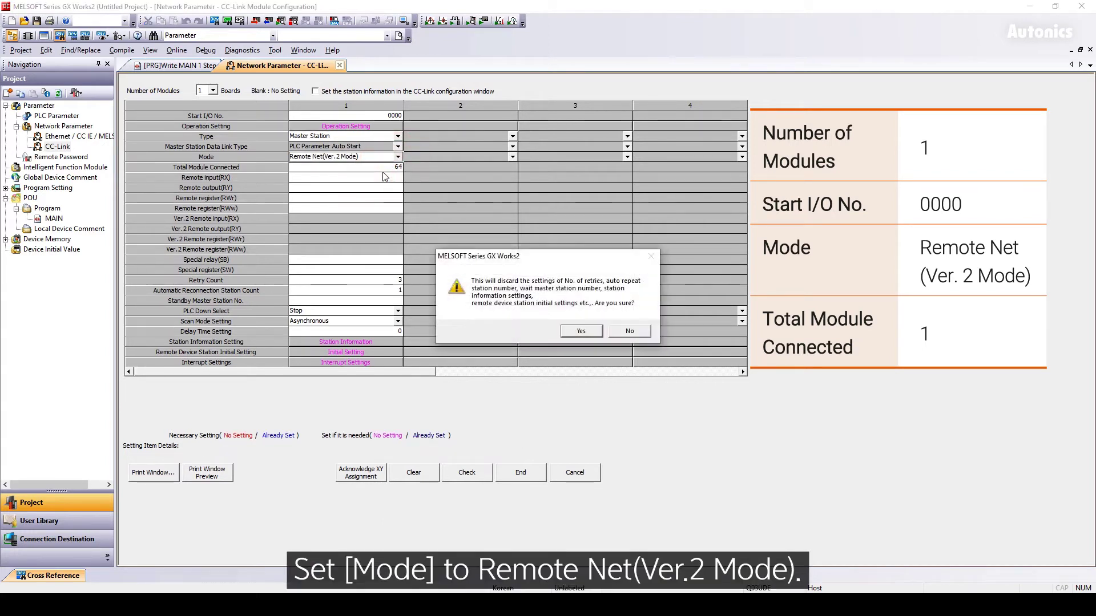
click(581, 331)
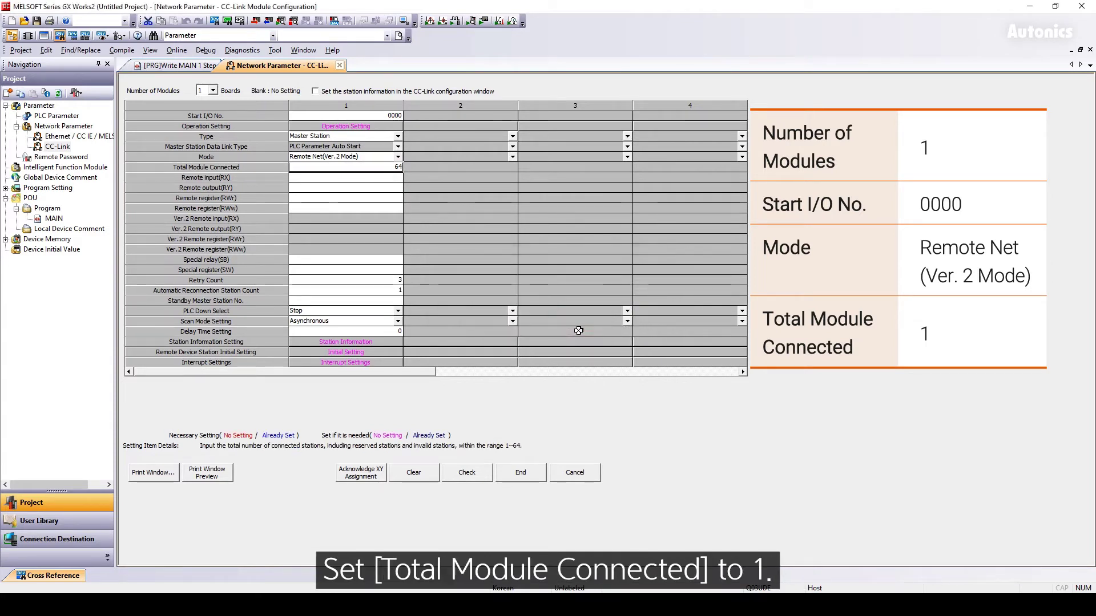
click(386, 166)
key(BackSpace)
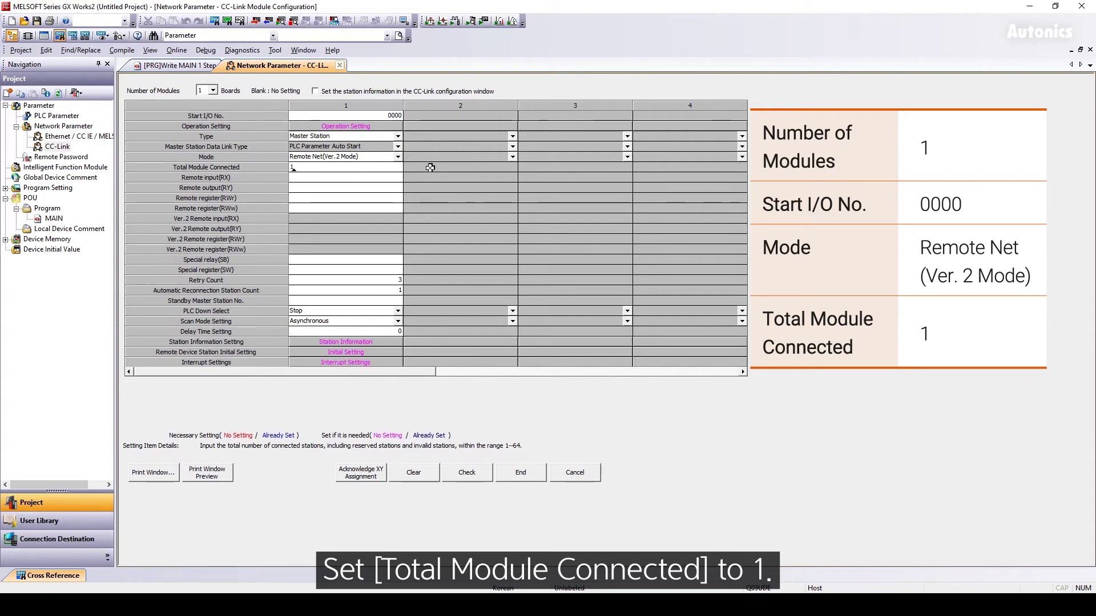
text(1)
Enter 1 connected module, RX X100, RY Y100, RWr D100, RWw D200 and special relay SB0.
key(Return)
text(x1)
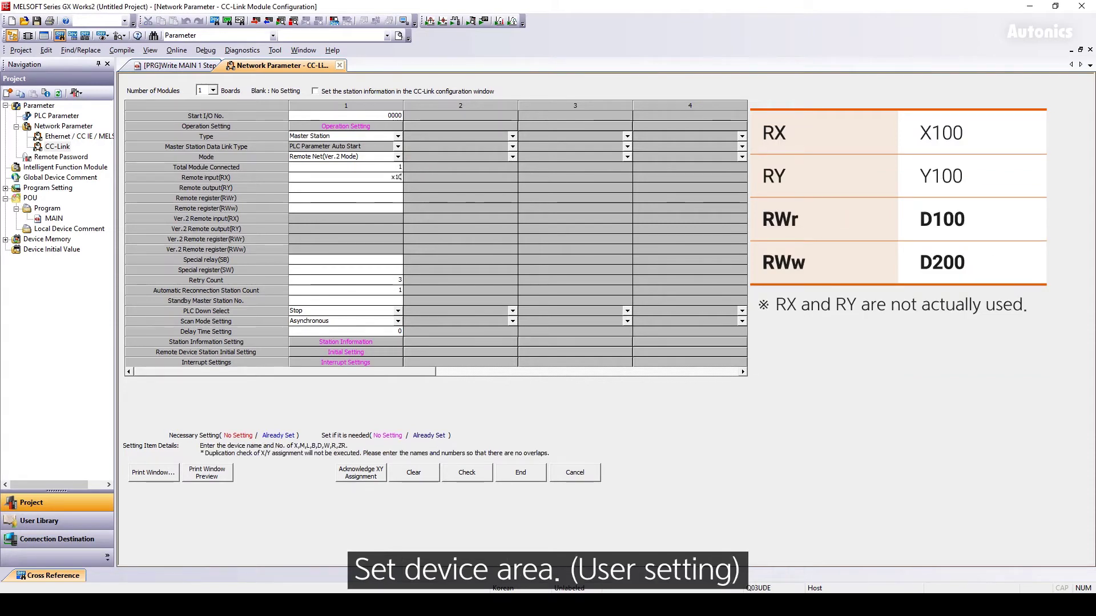
text(00)
key(Return)
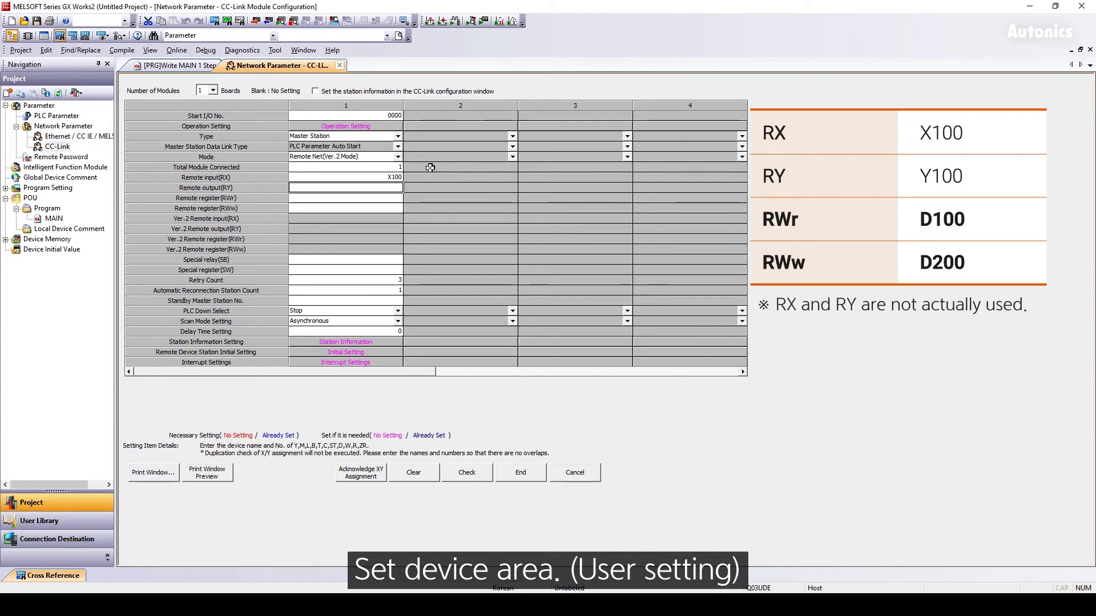
text(Yy100)
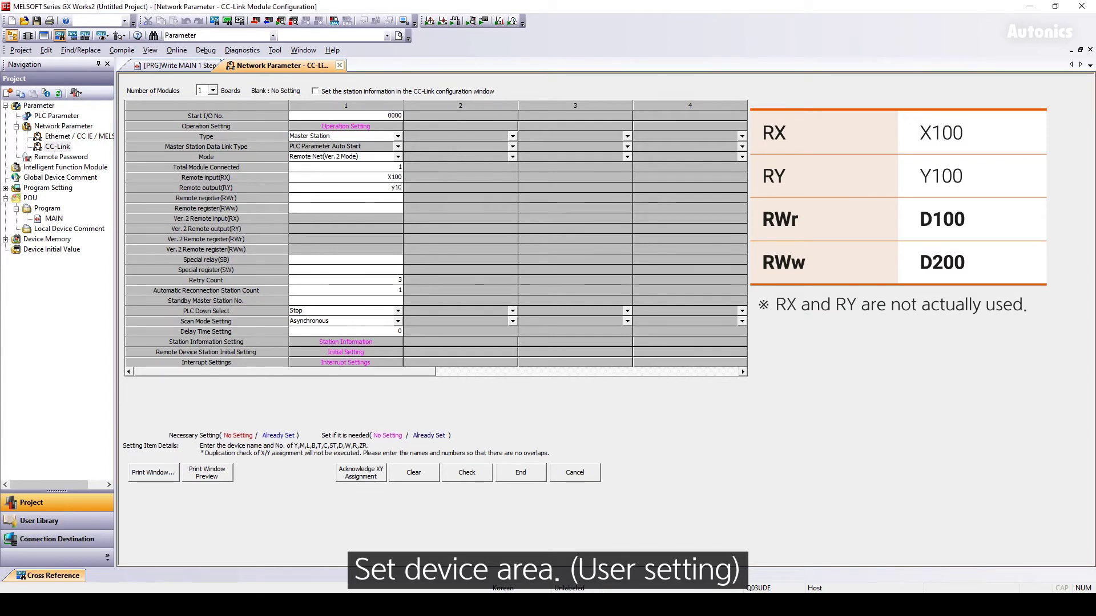
key(Return)
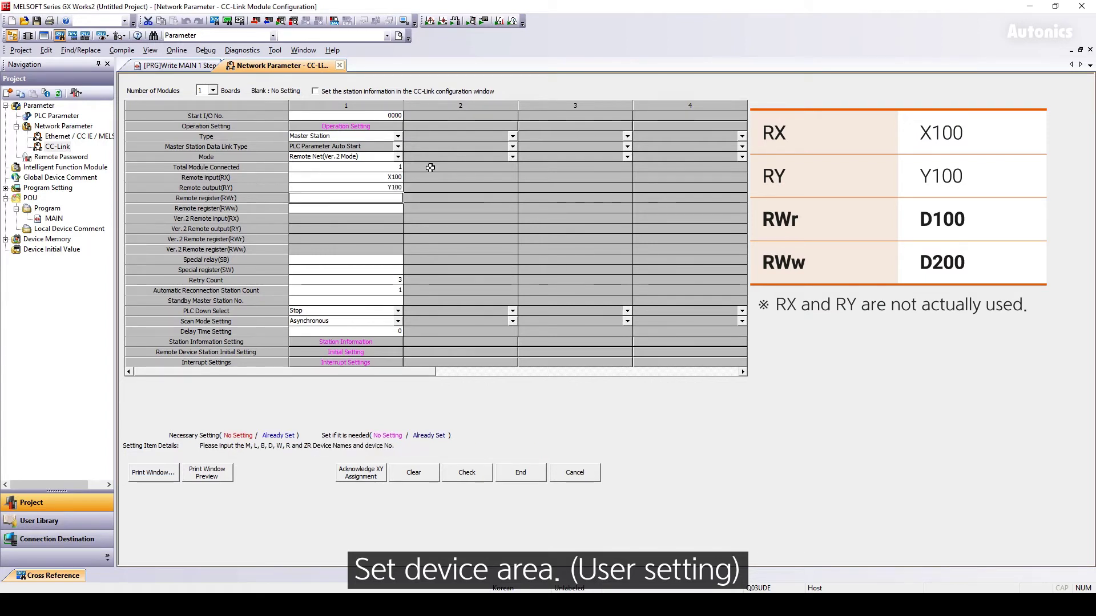
text(d100)
key(Return)
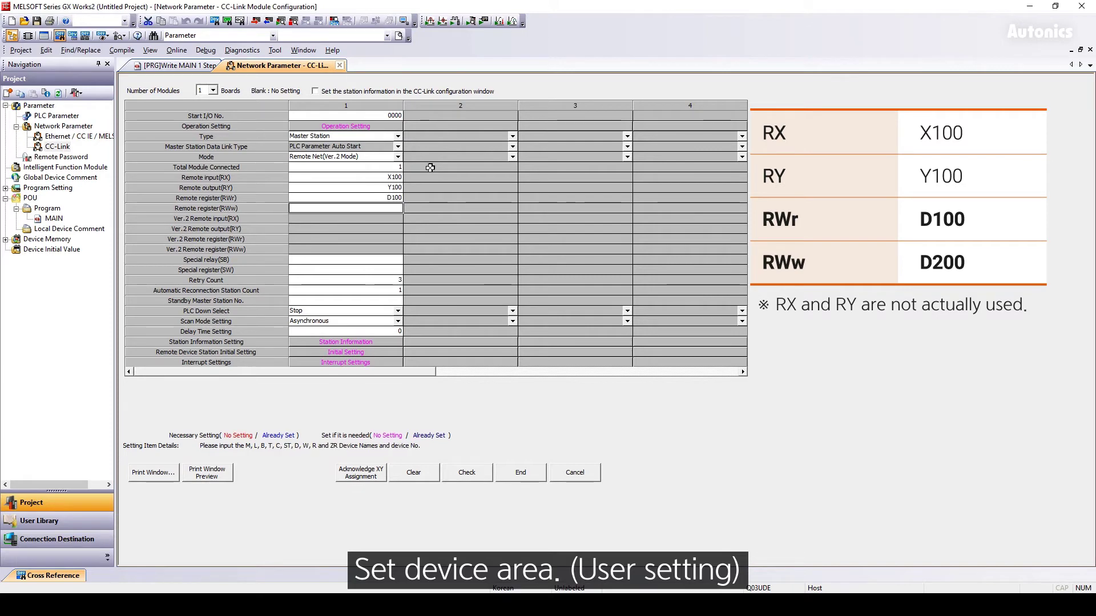
text(d)
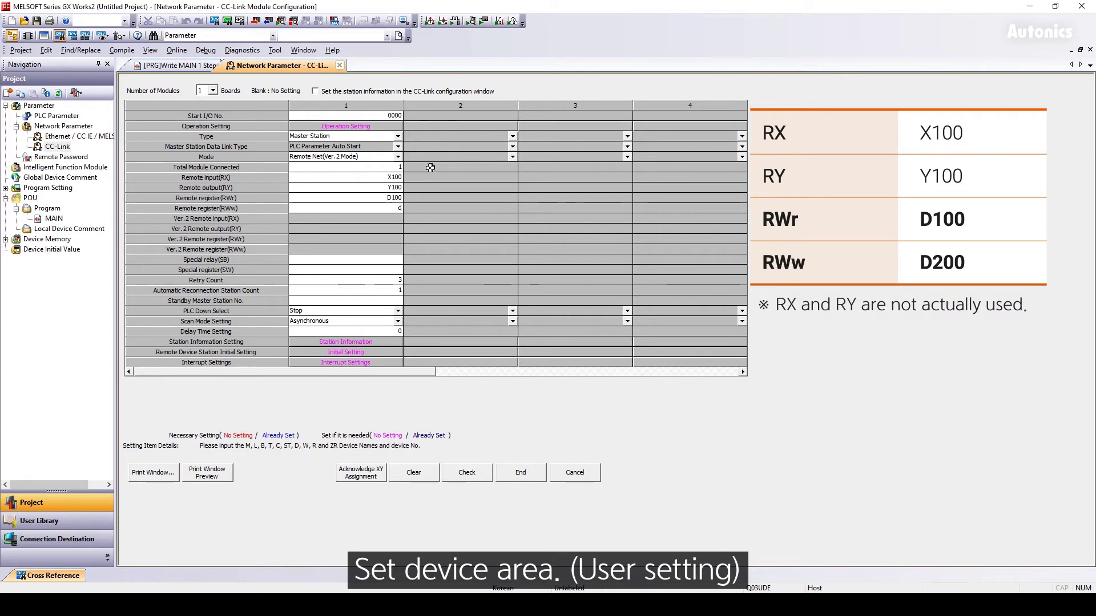
text(0)
key(Return)
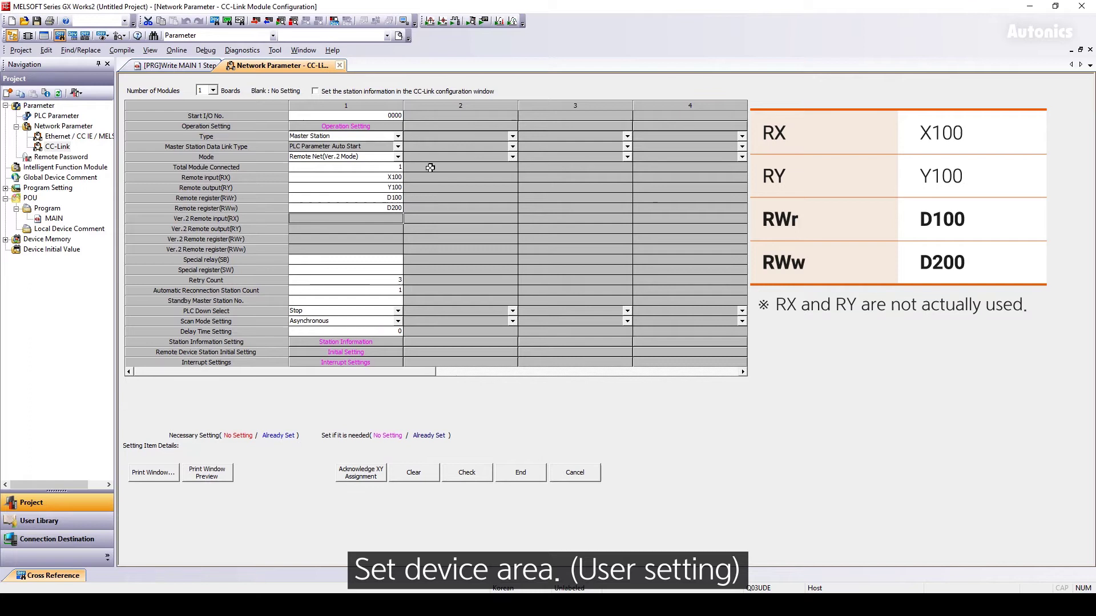
key(Return)
key(Return)
key(Return)
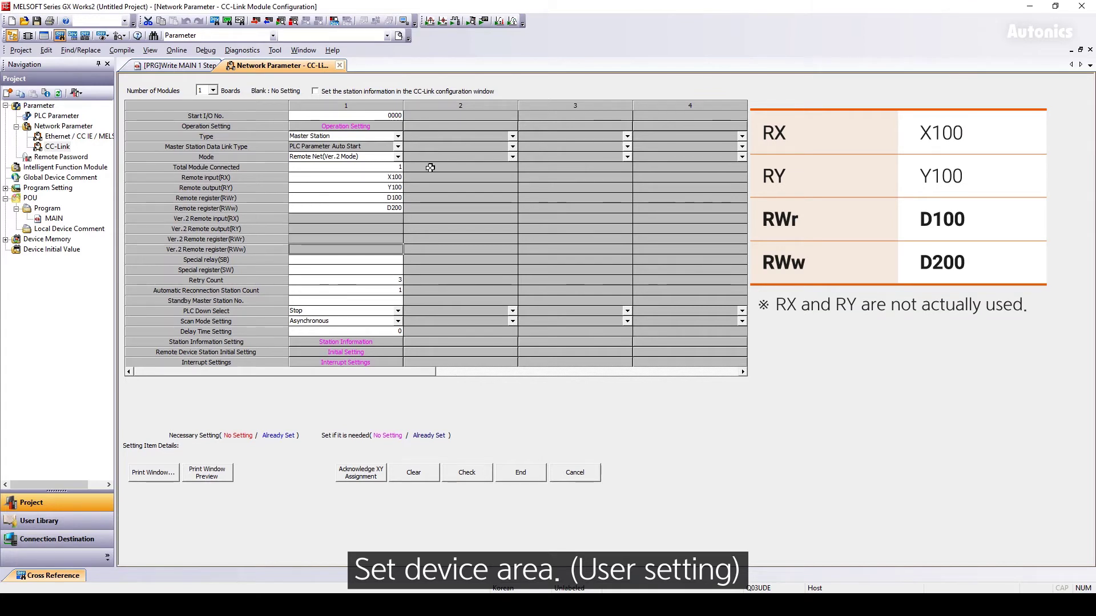
key(Return)
text(s)
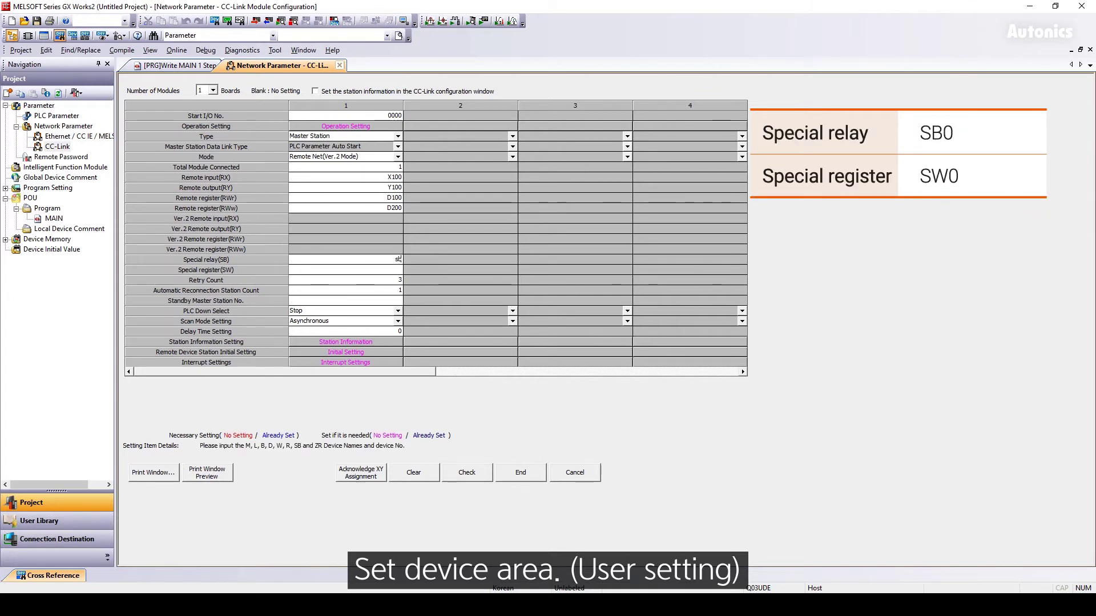
text(b0)
key(Return)
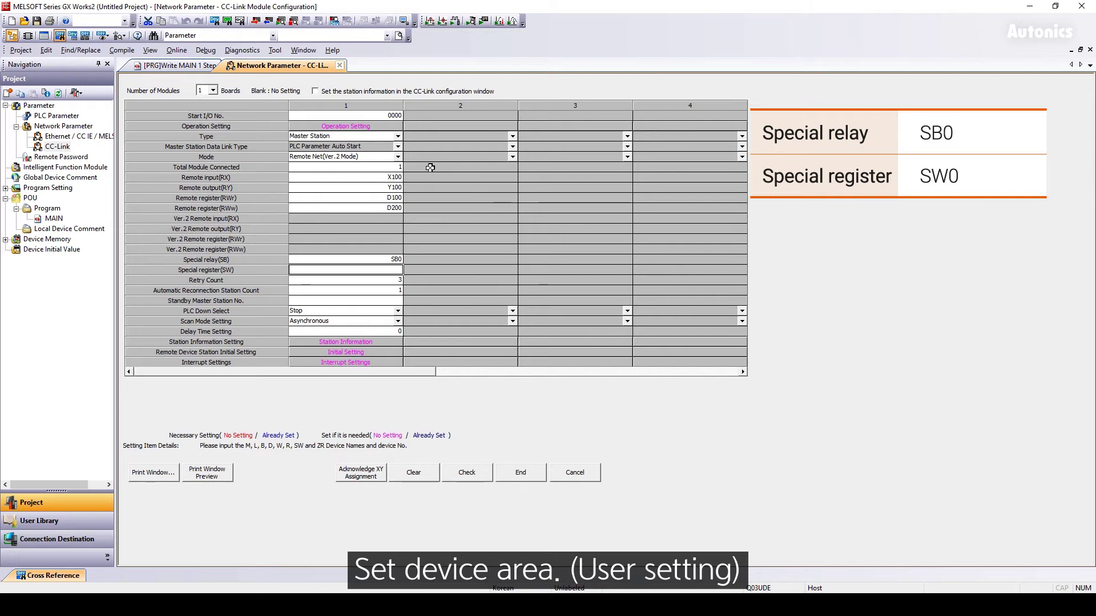
text(sw0)
key(Return)
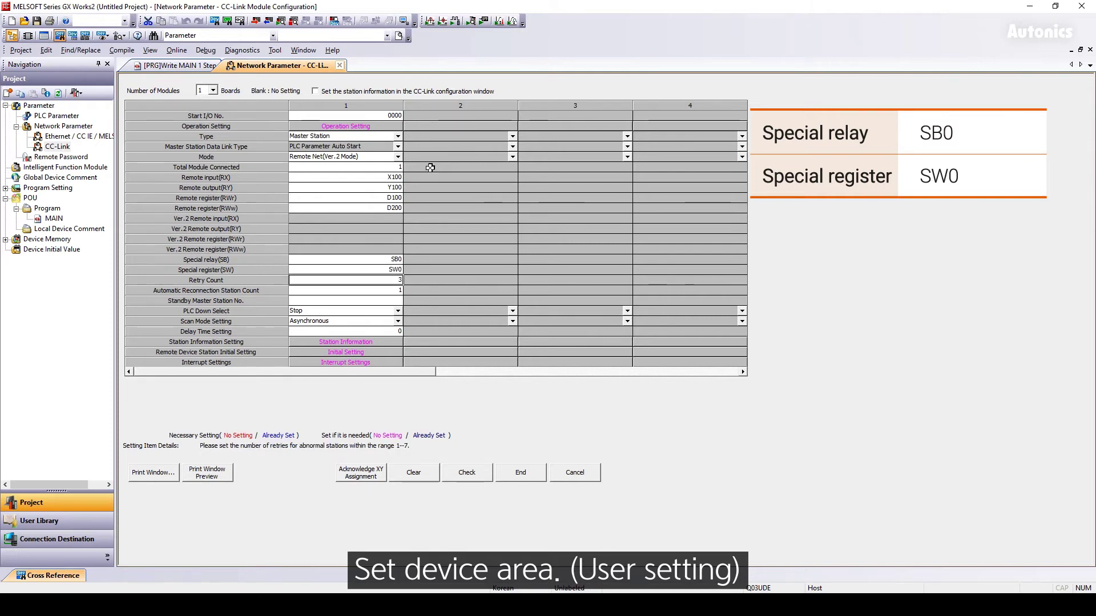
Make station 1 a Ver.2 Remote Device Station occupying 4 stations.
click(363, 344)
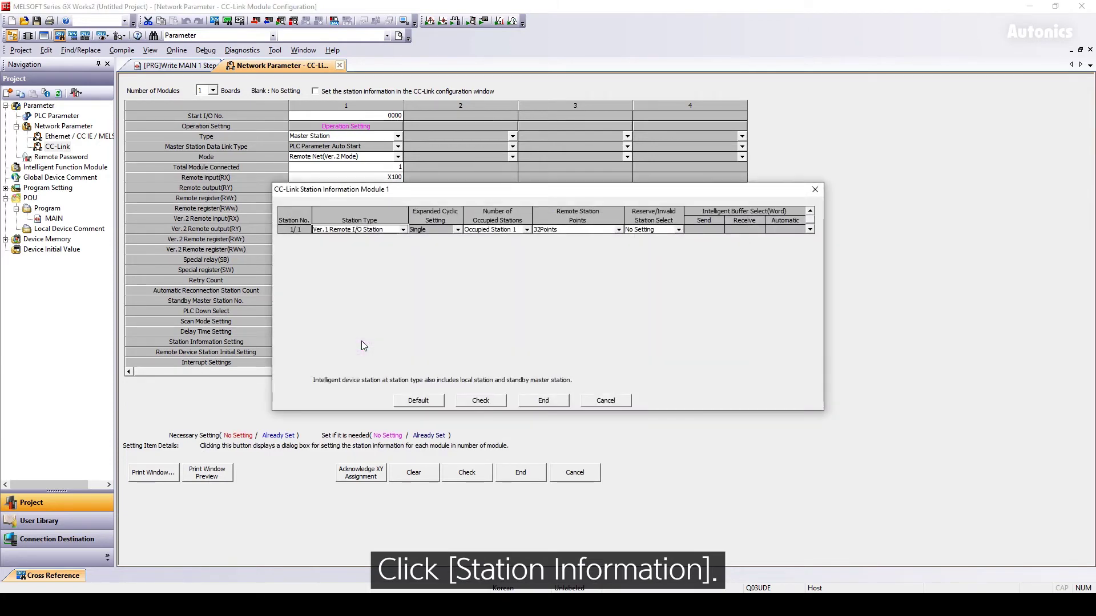
click(403, 230)
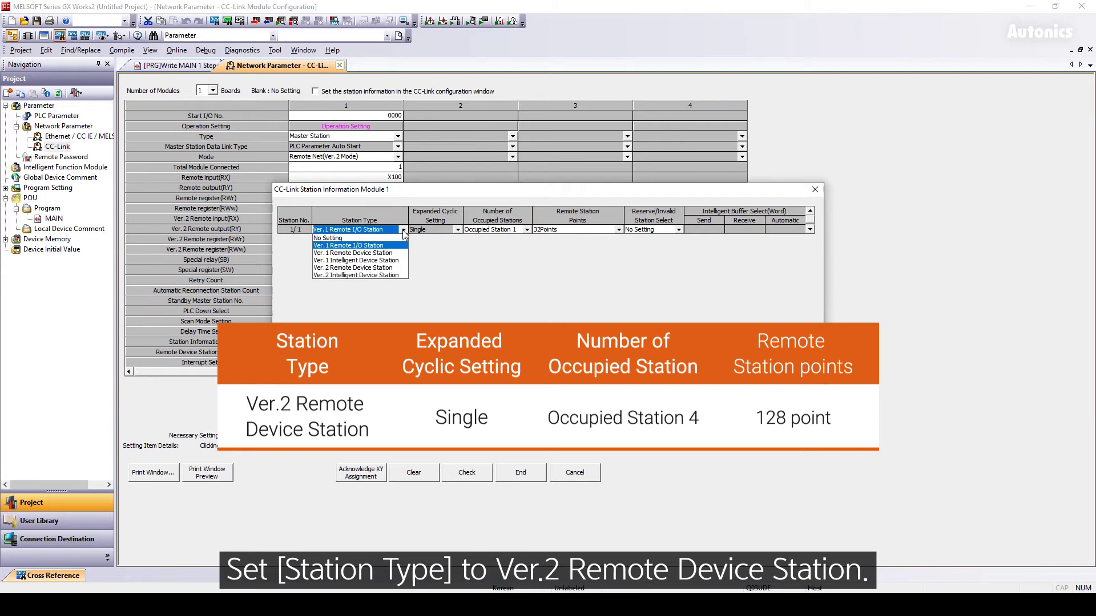
click(368, 267)
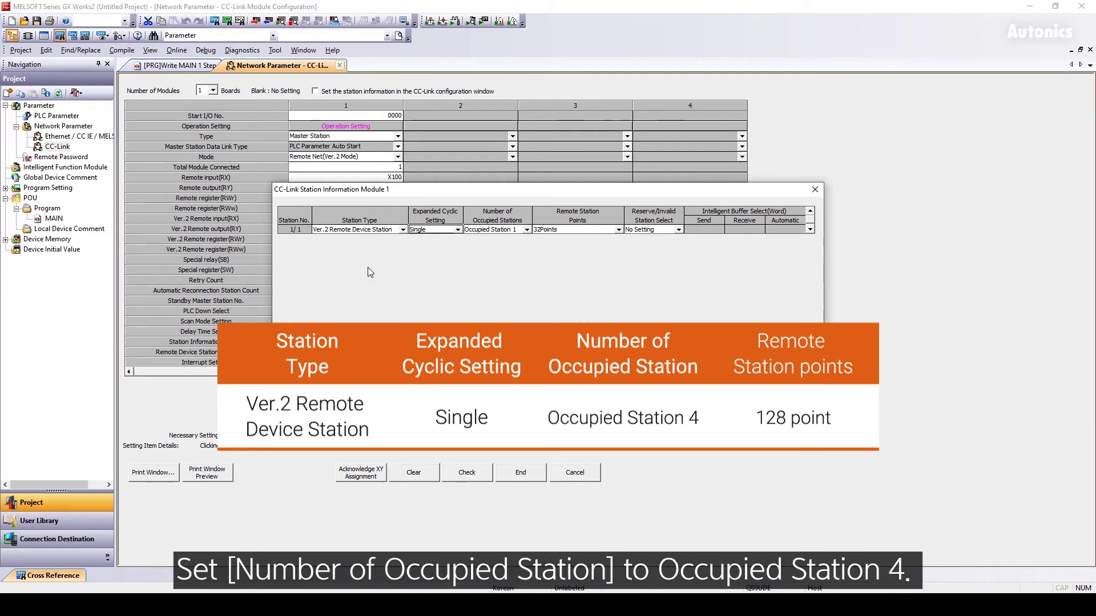
click(526, 229)
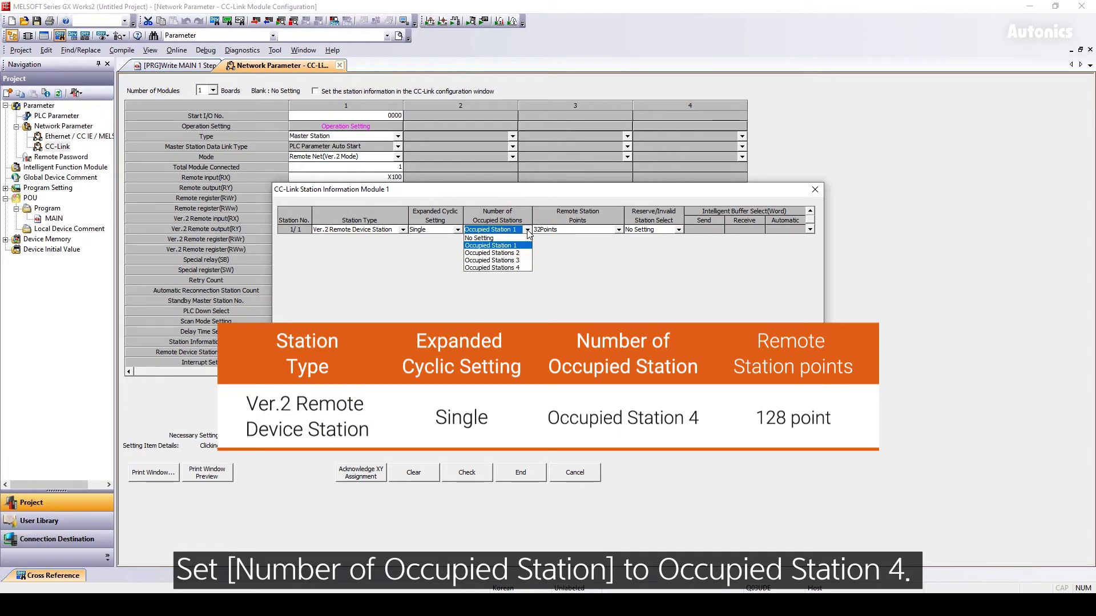
click(508, 266)
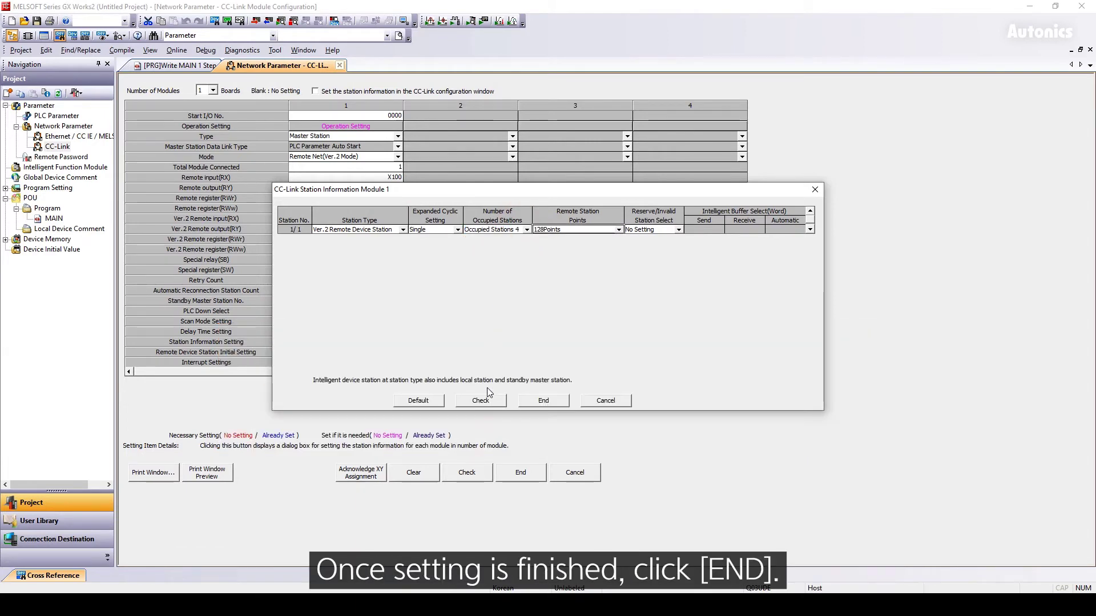
Error-check the station information and the module configuration, both reporting no errors.
click(486, 400)
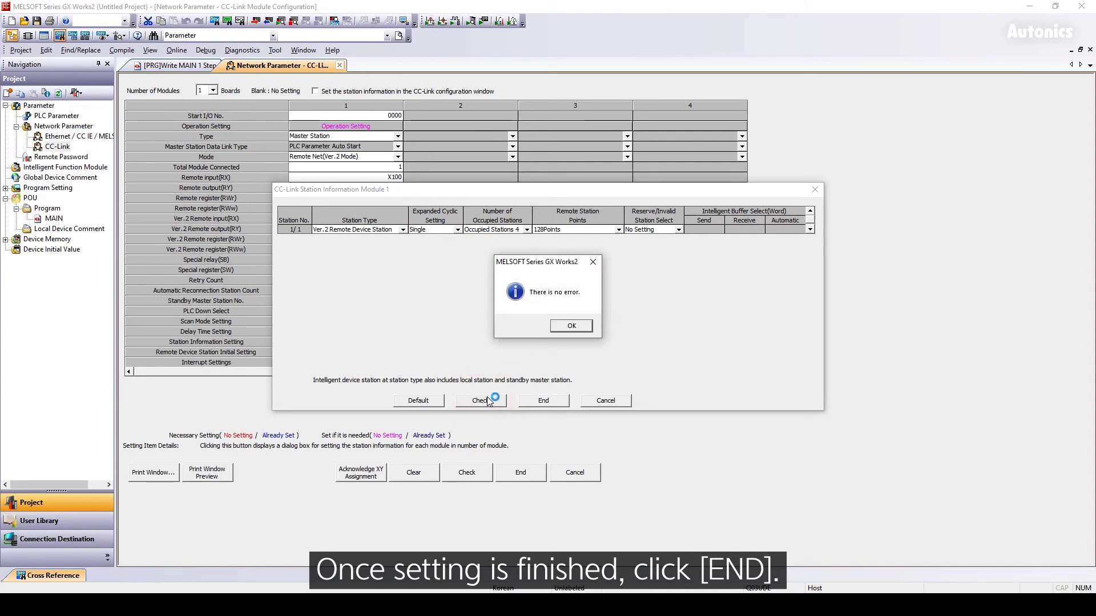
click(570, 325)
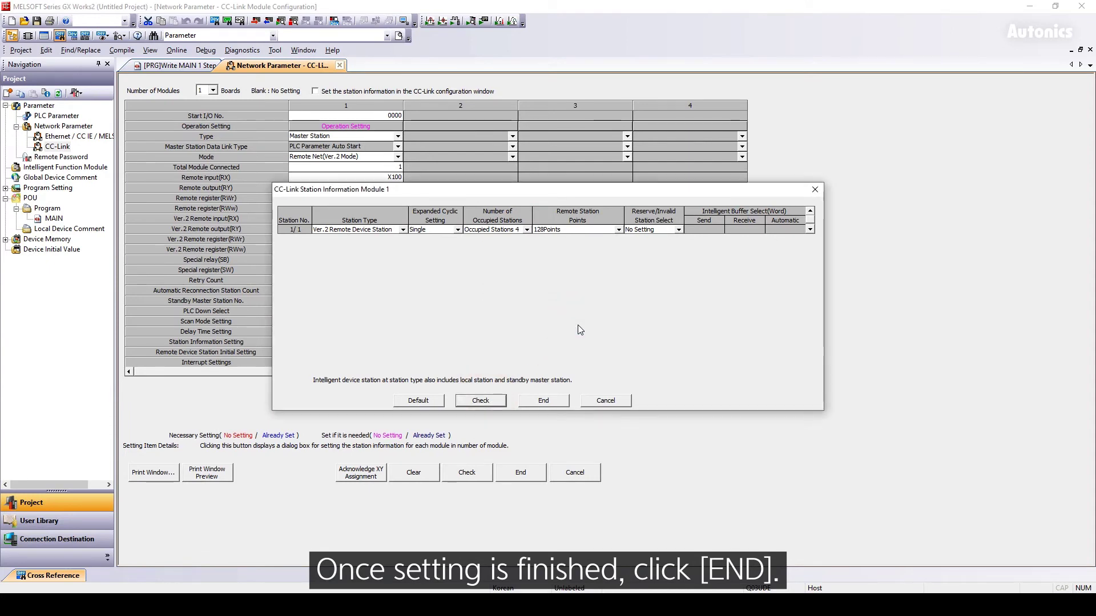
click(543, 400)
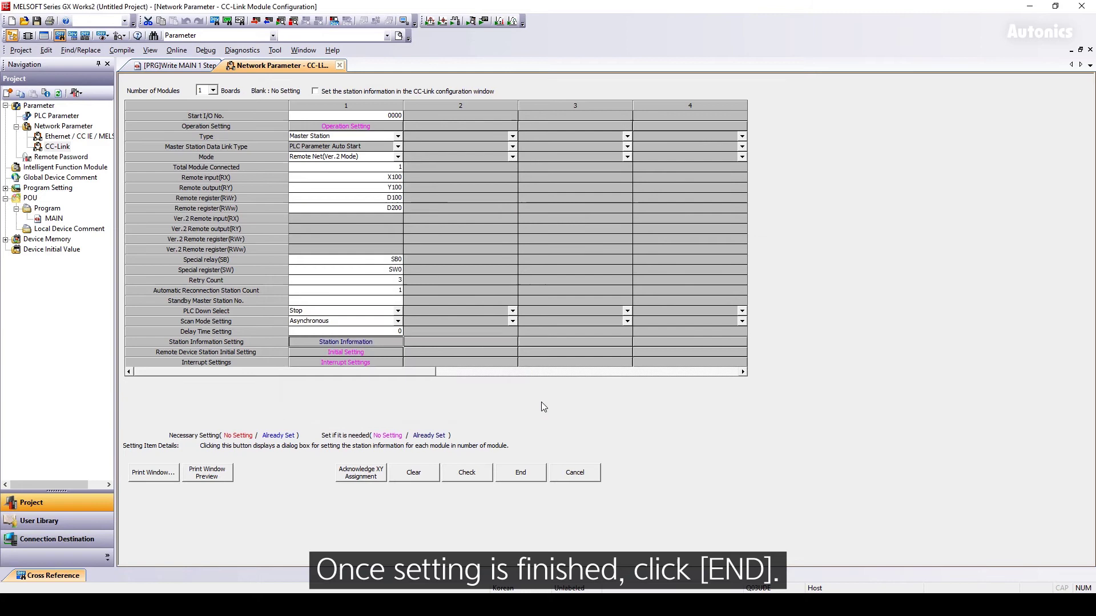
click(469, 474)
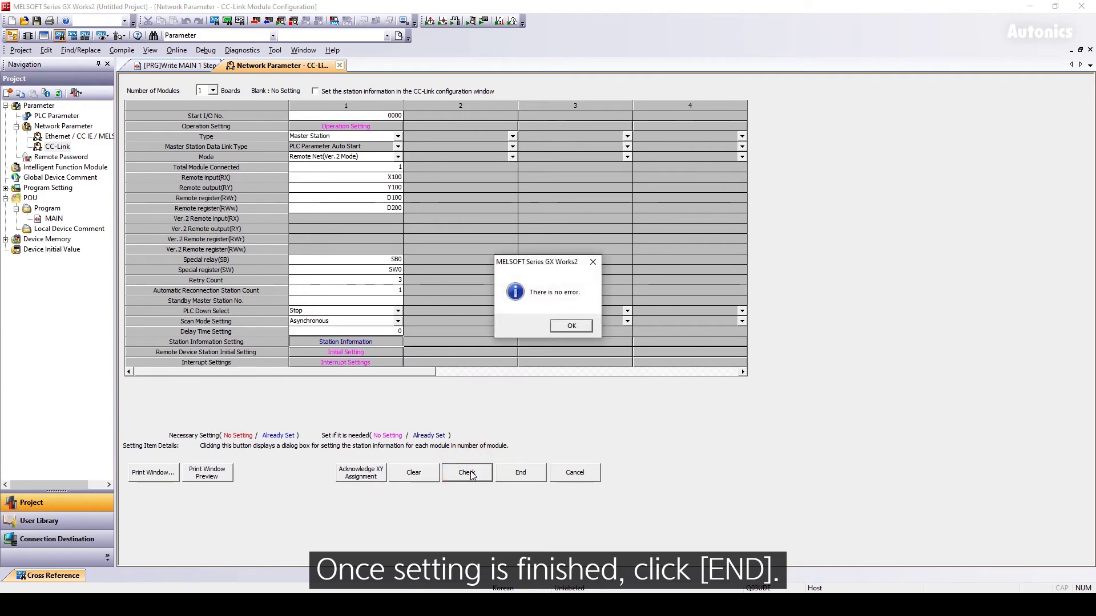
click(571, 326)
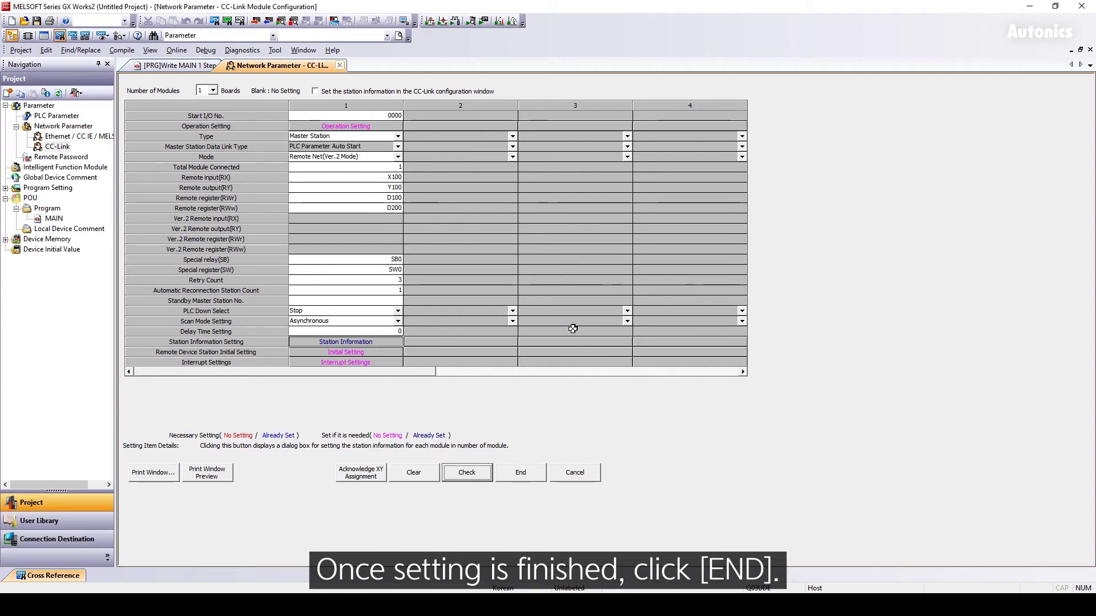
Close the CC-Link settings and start writing all project data to the PLC.
click(521, 473)
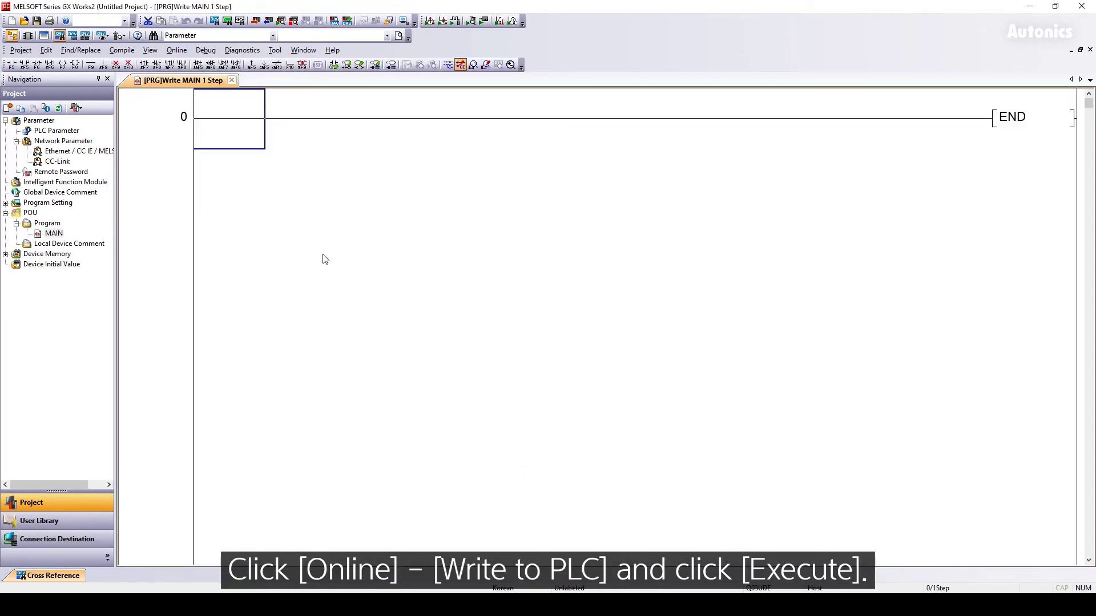
click(177, 51)
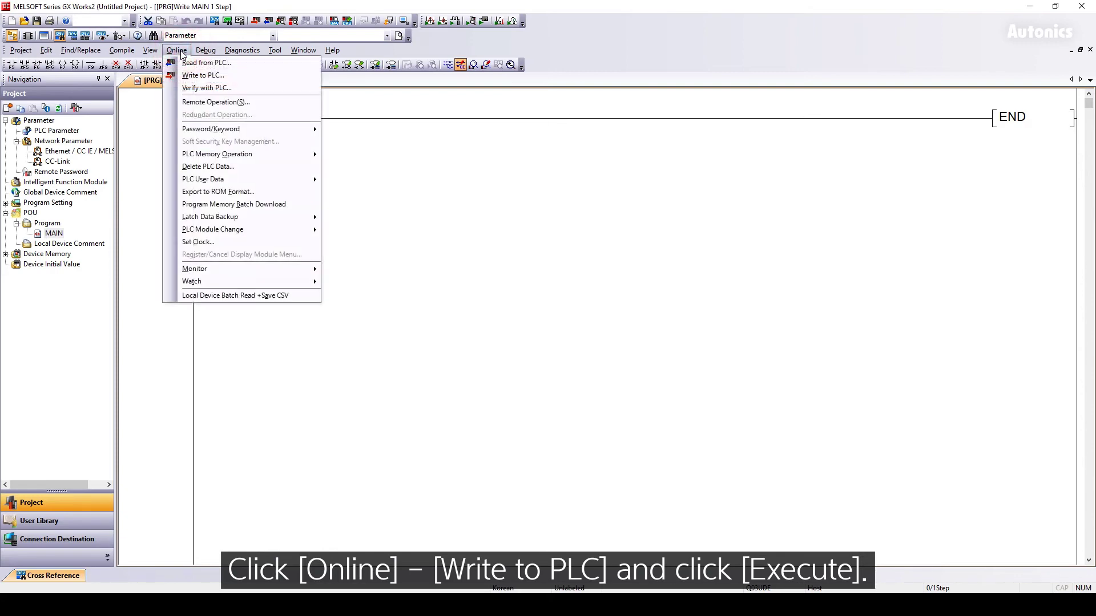
click(198, 75)
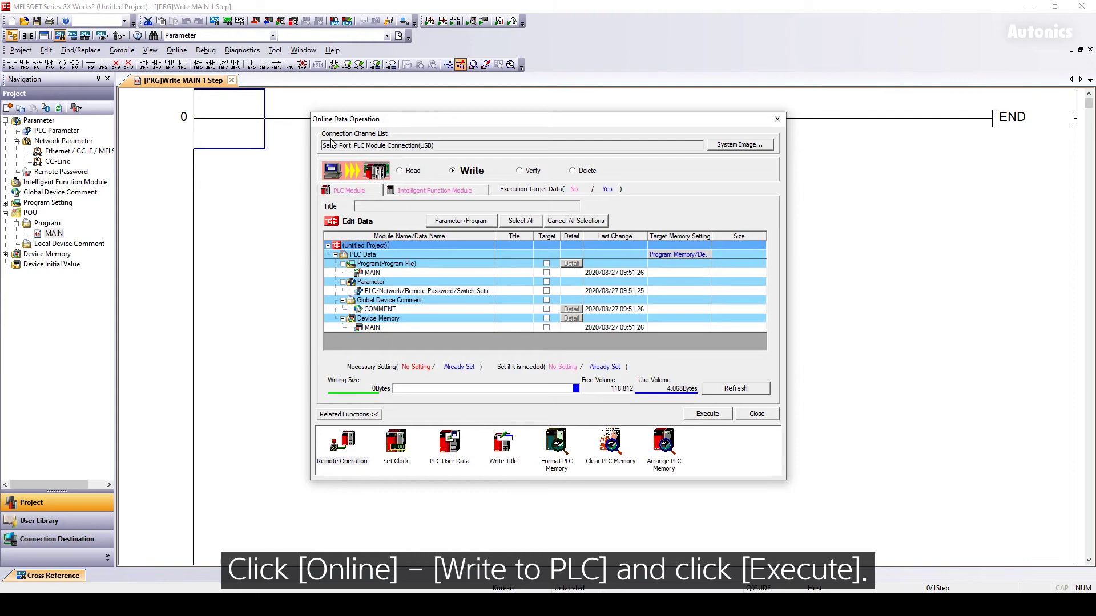
click(519, 224)
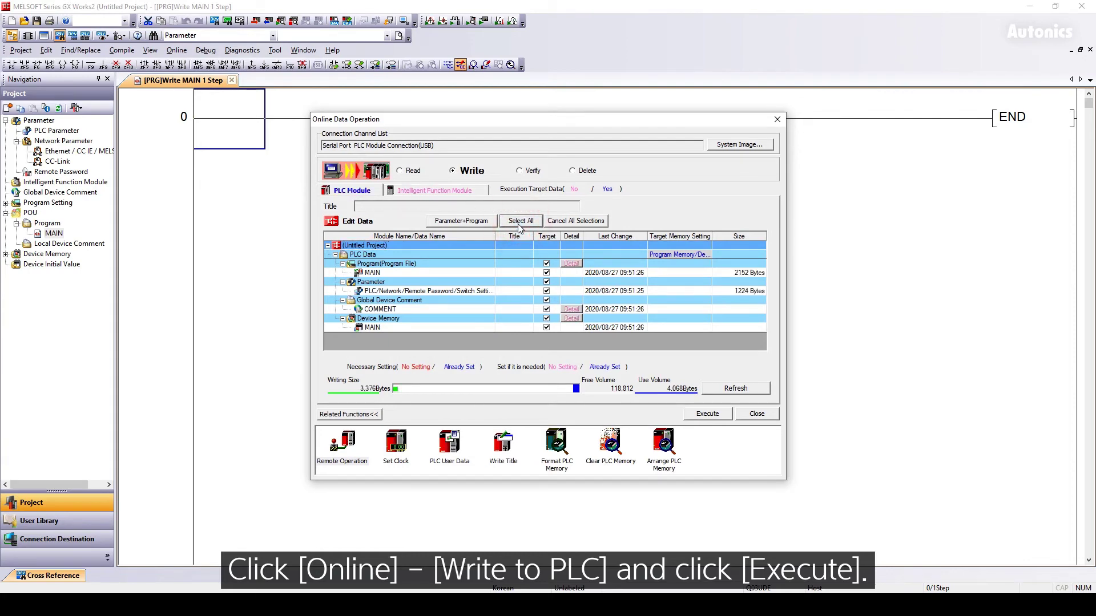
click(706, 416)
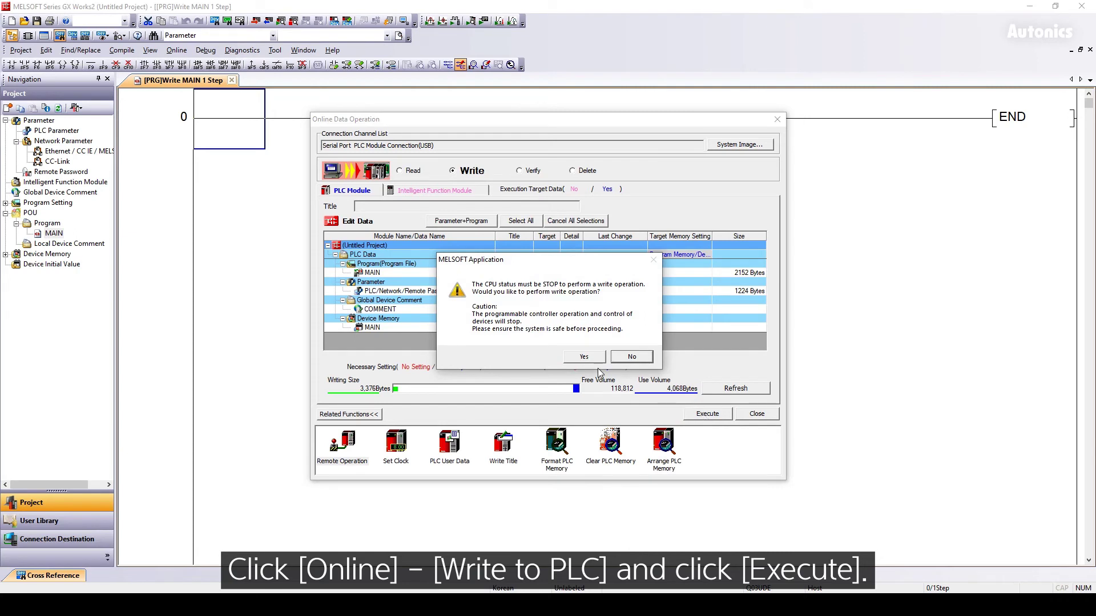
Confirm the CPU stop and parameter overwrite, then finish and close the write windows.
click(584, 356)
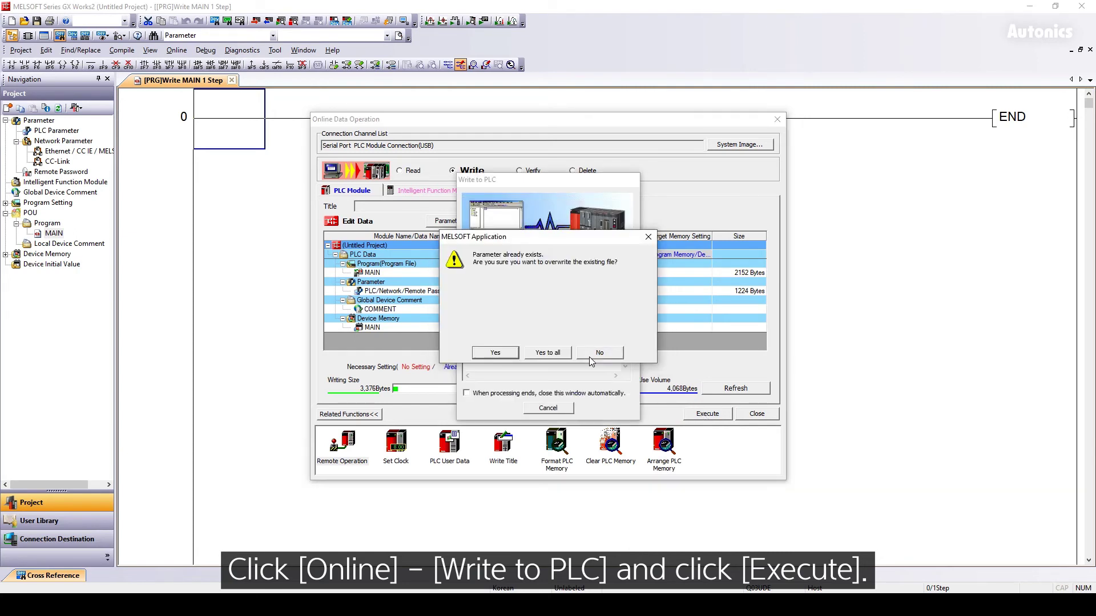
click(548, 352)
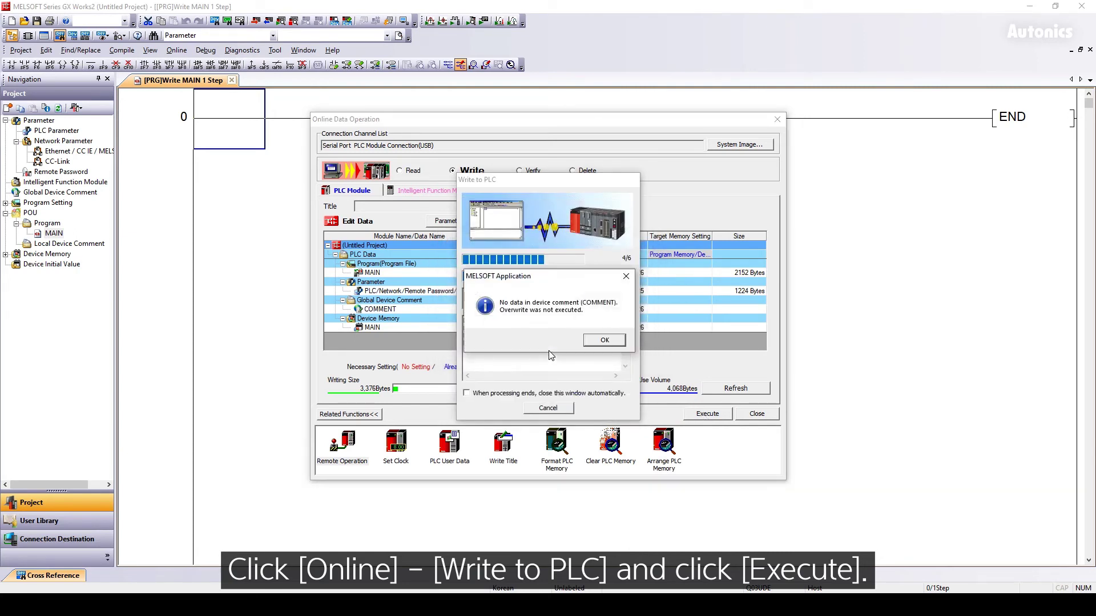
click(599, 340)
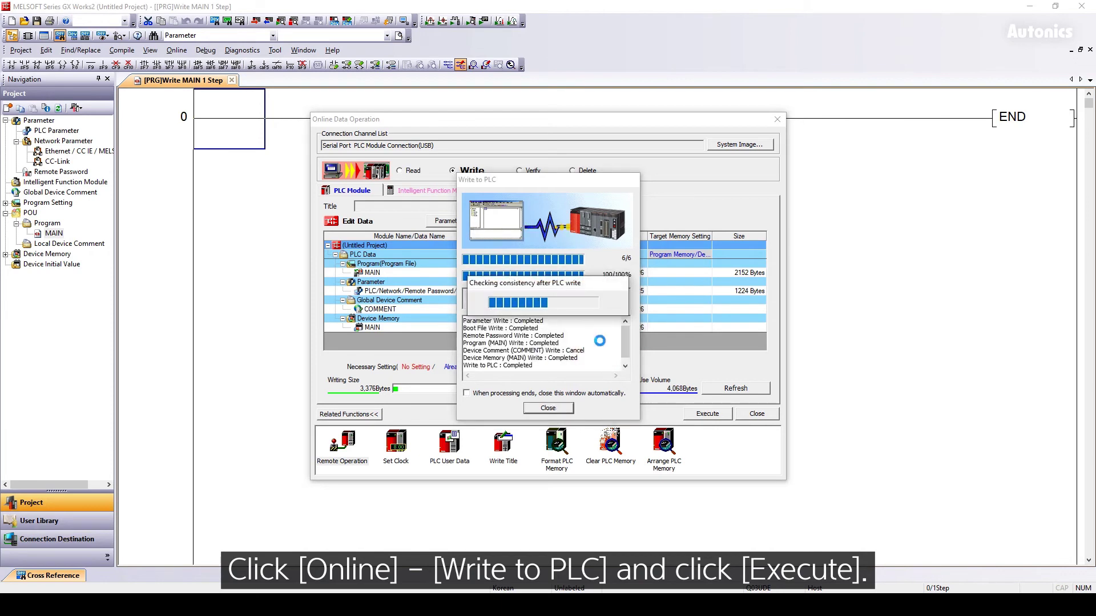
click(547, 407)
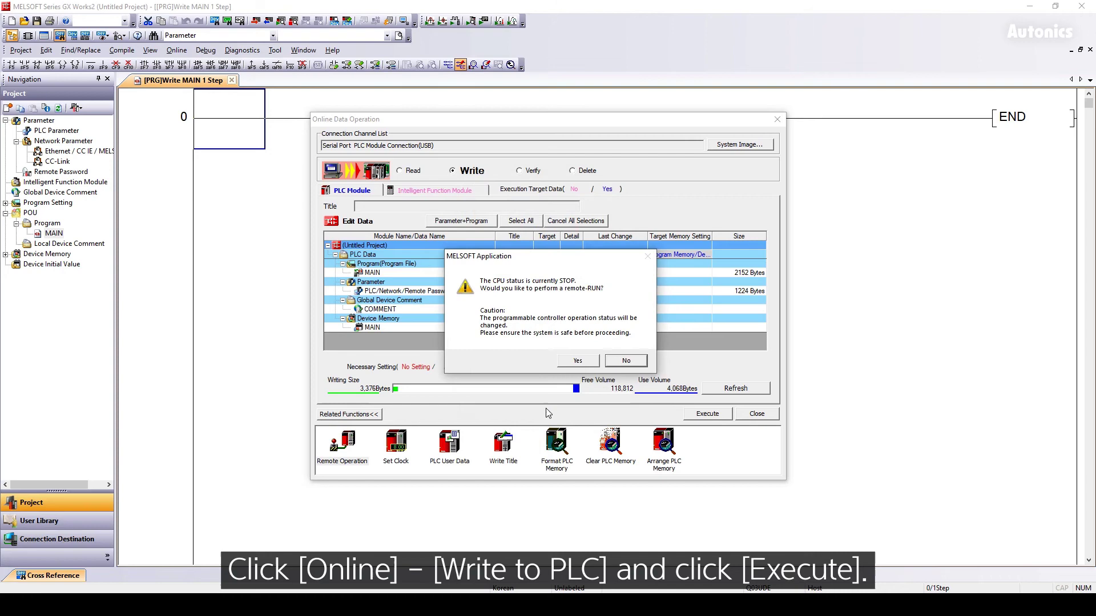
click(573, 360)
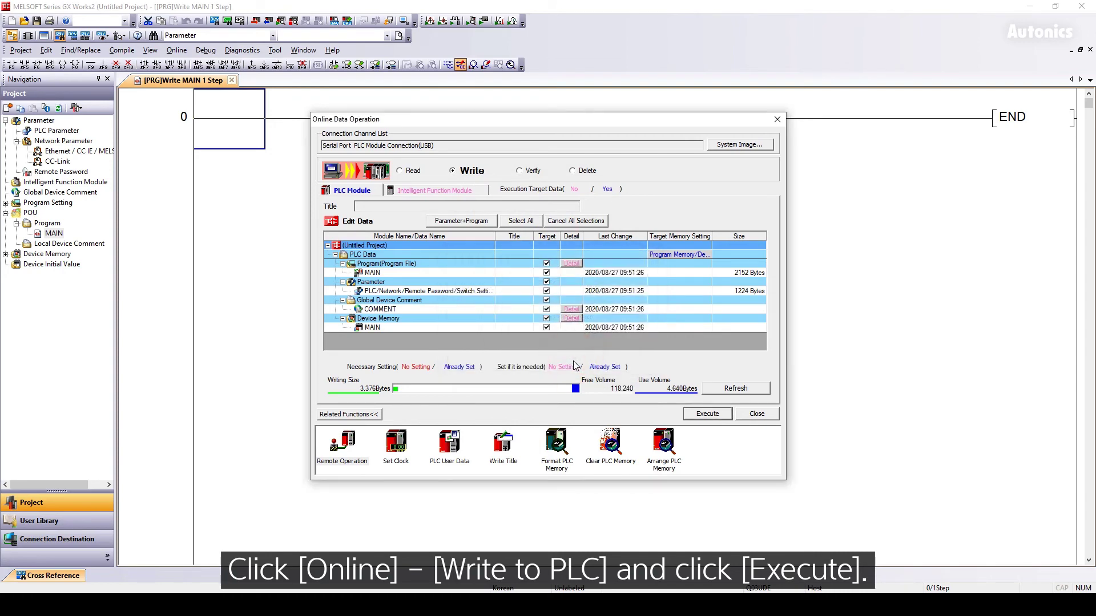
click(747, 414)
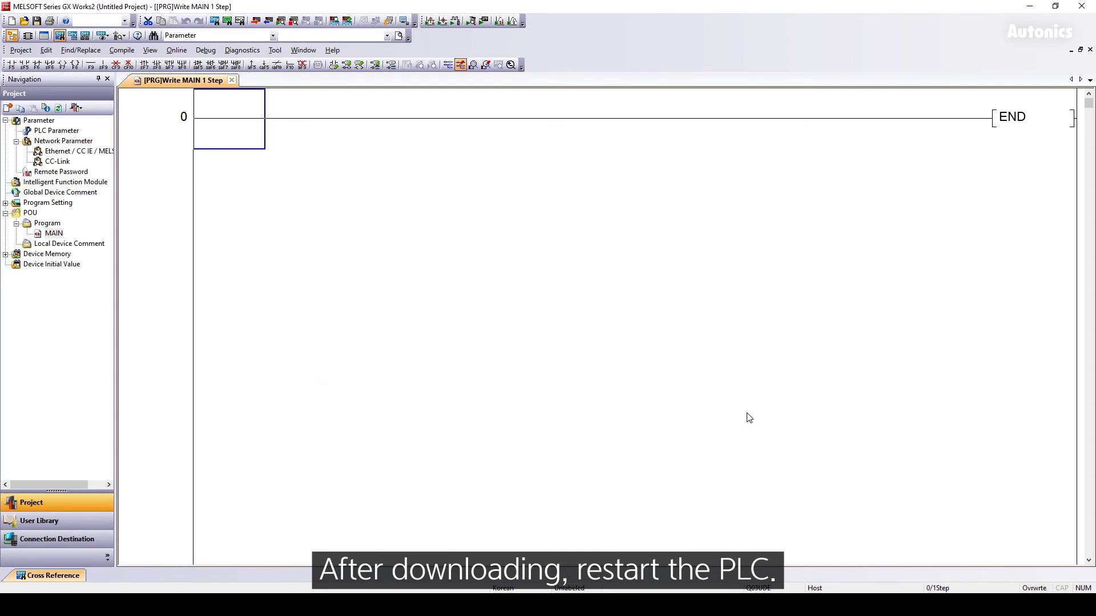
Open the Device/Buffer Memory Batch monitor and monitor registers starting at D100.
click(177, 51)
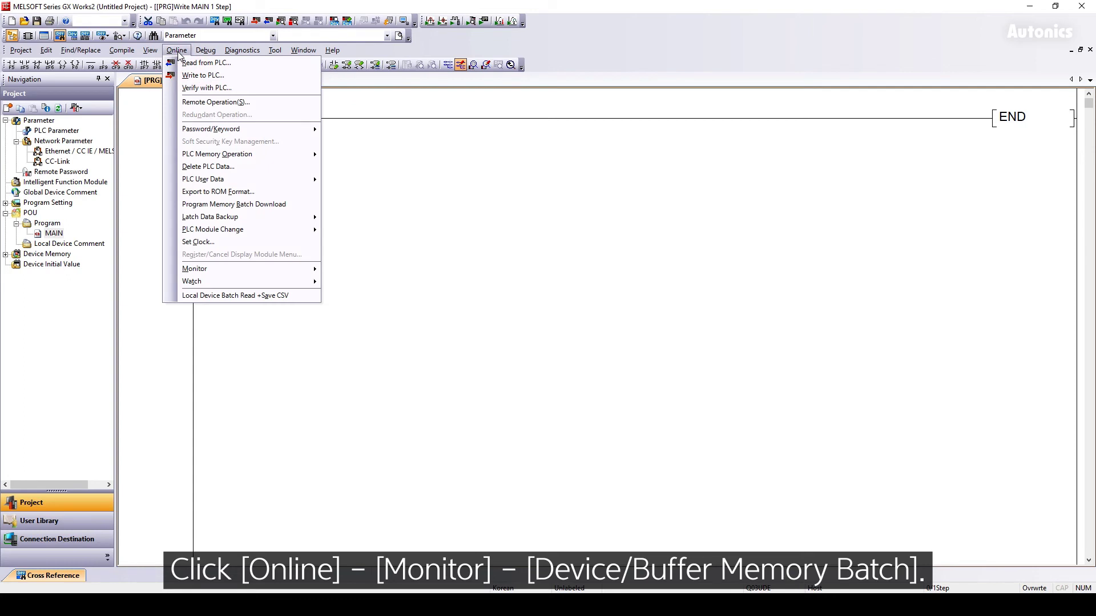
click(218, 269)
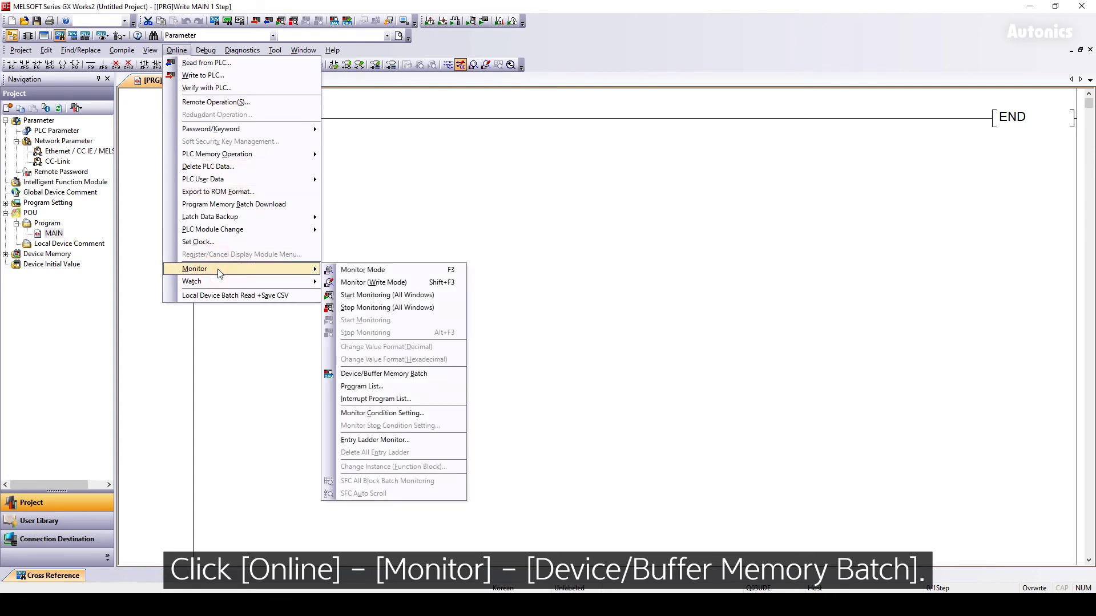
click(371, 374)
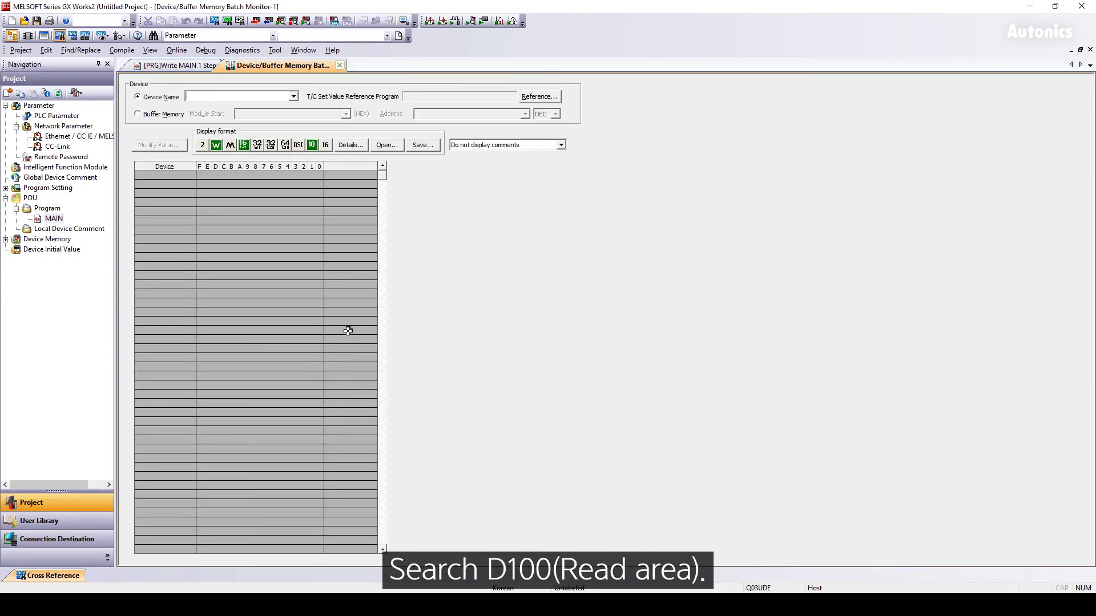
click(214, 99)
text(D100)
key(Return)
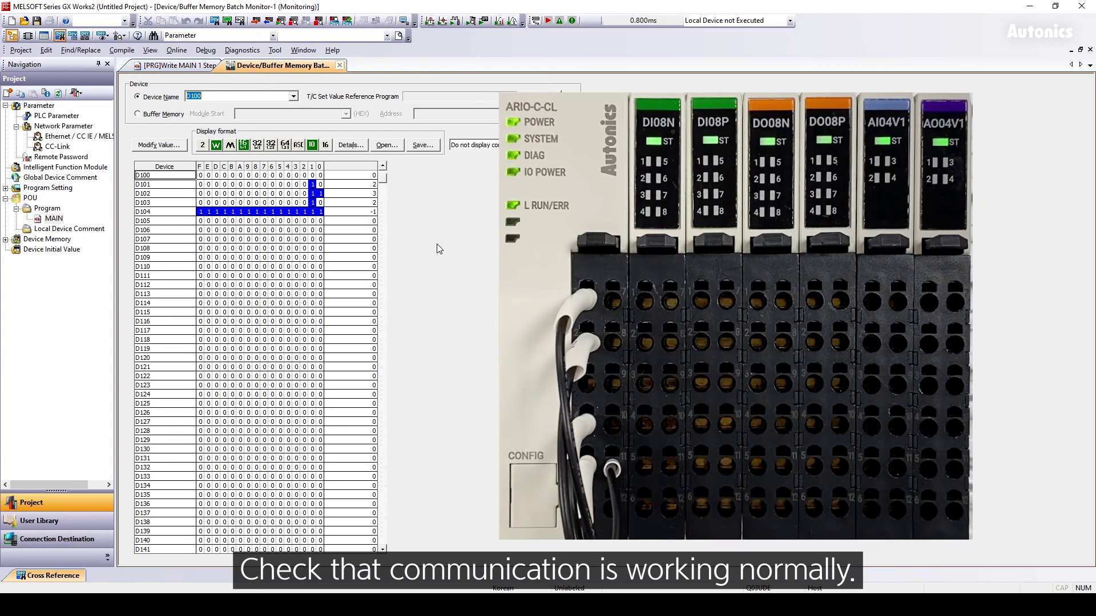
text(D)
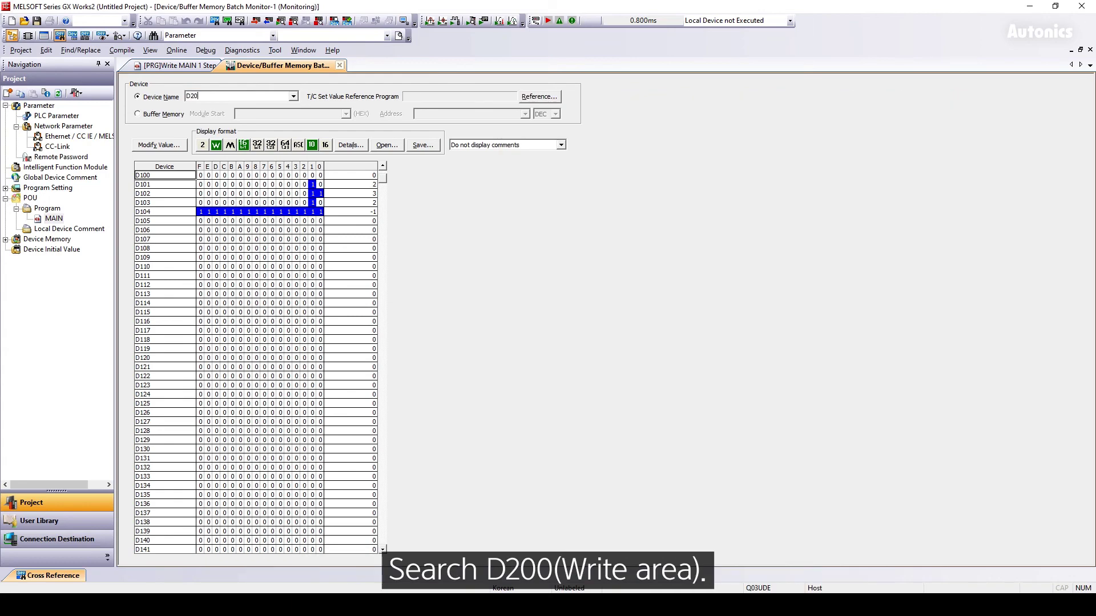
text(0)
Switch the monitor to registers from D200 and toggle bit 8 of D200.
key(Return)
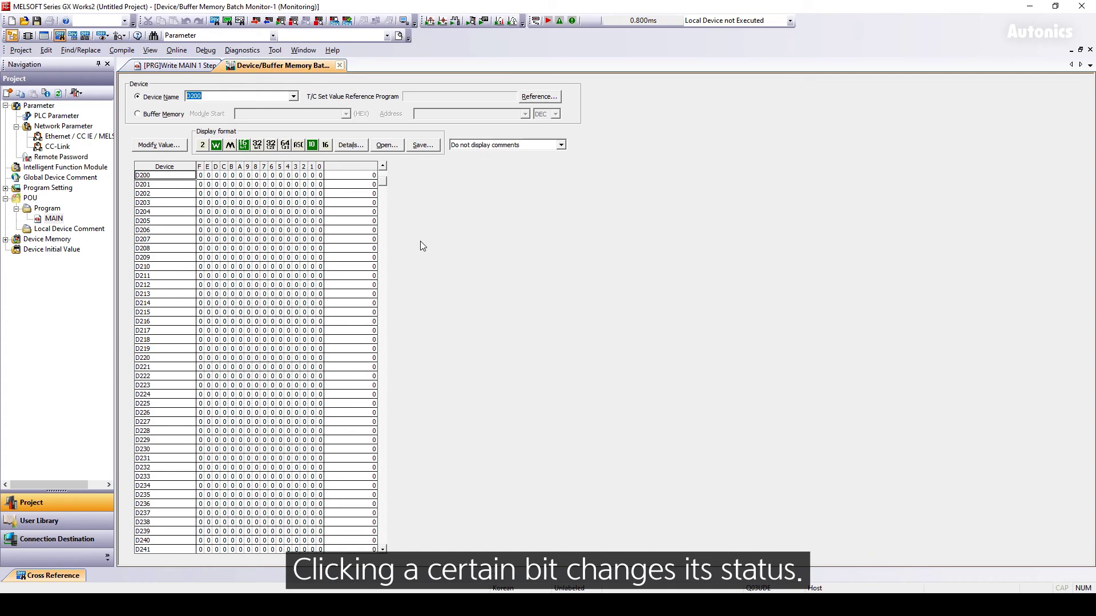
click(255, 175)
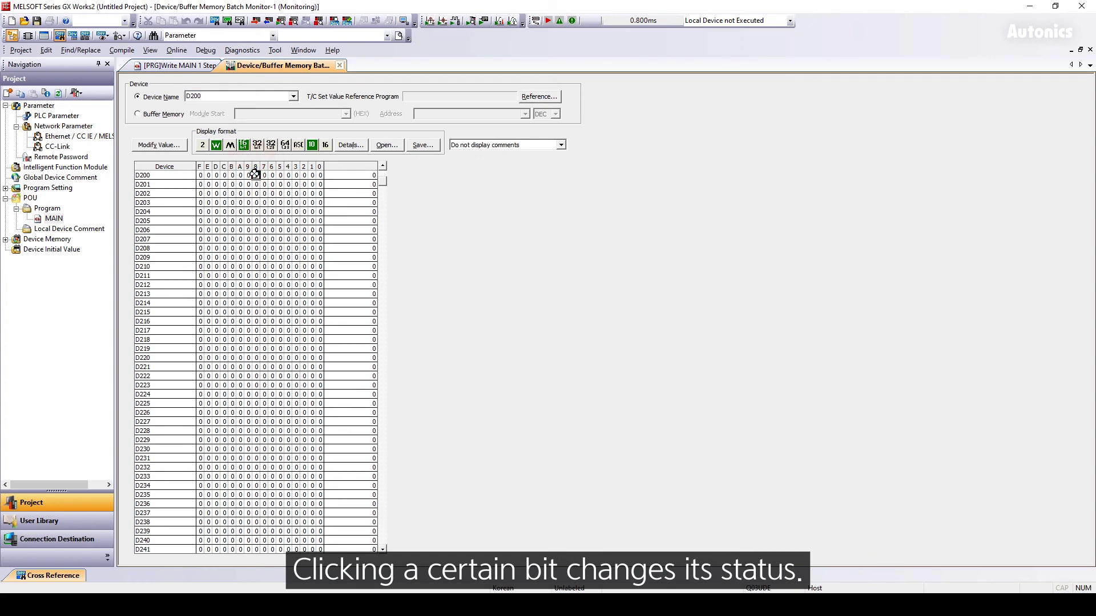